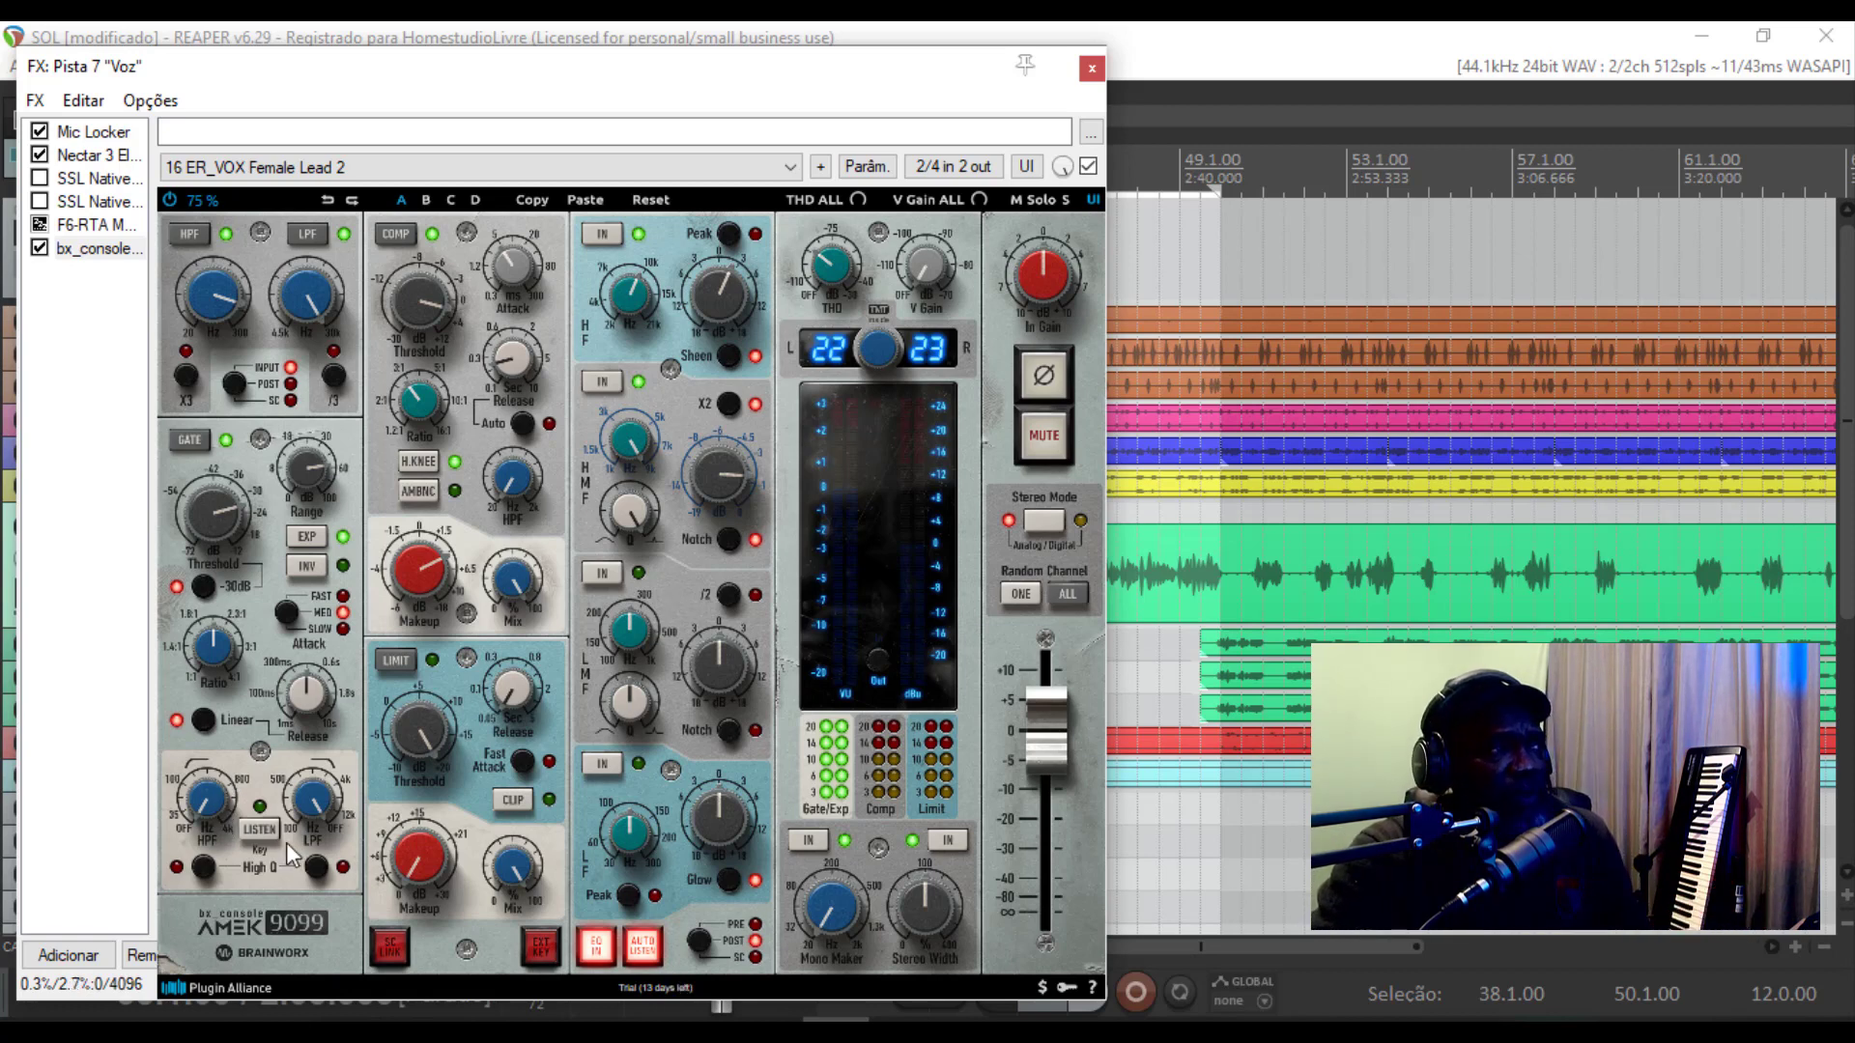
Turn on Listen for the gate's key filter and toggle High Q on the key high-pass filter
left_click(258, 831)
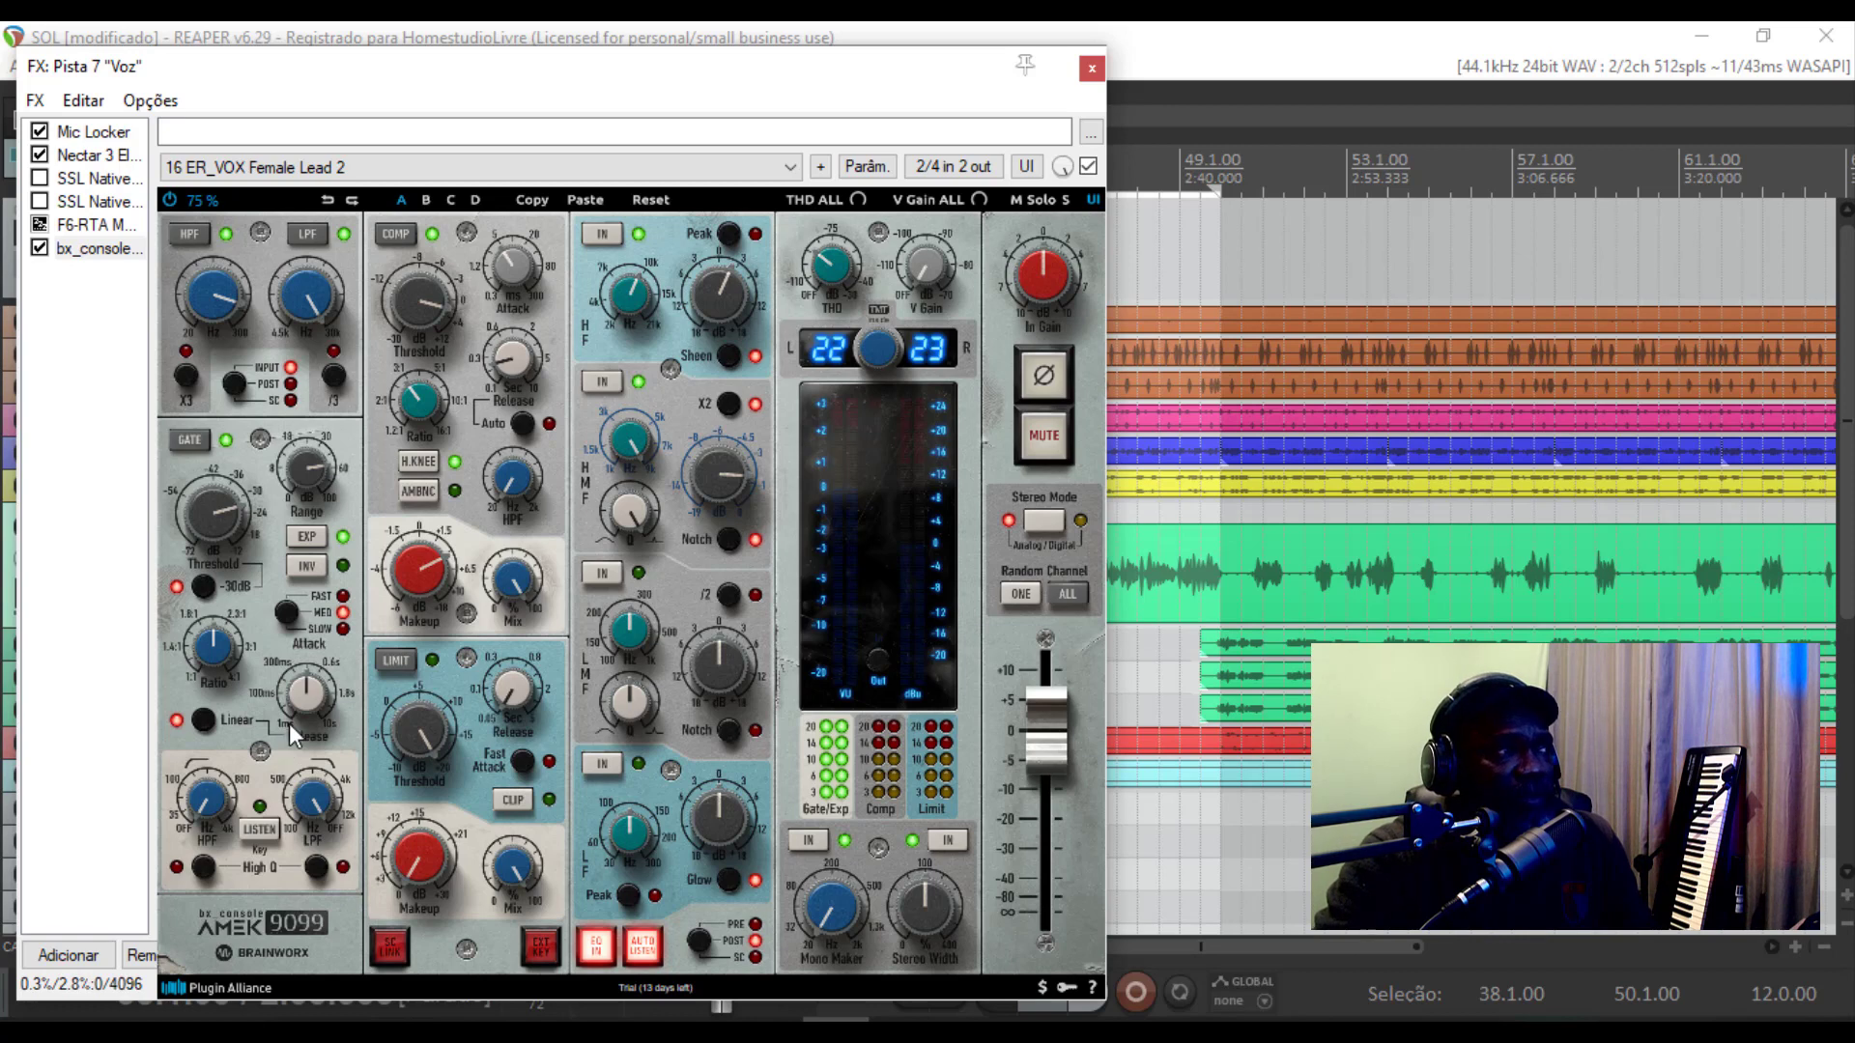
left_click(265, 831)
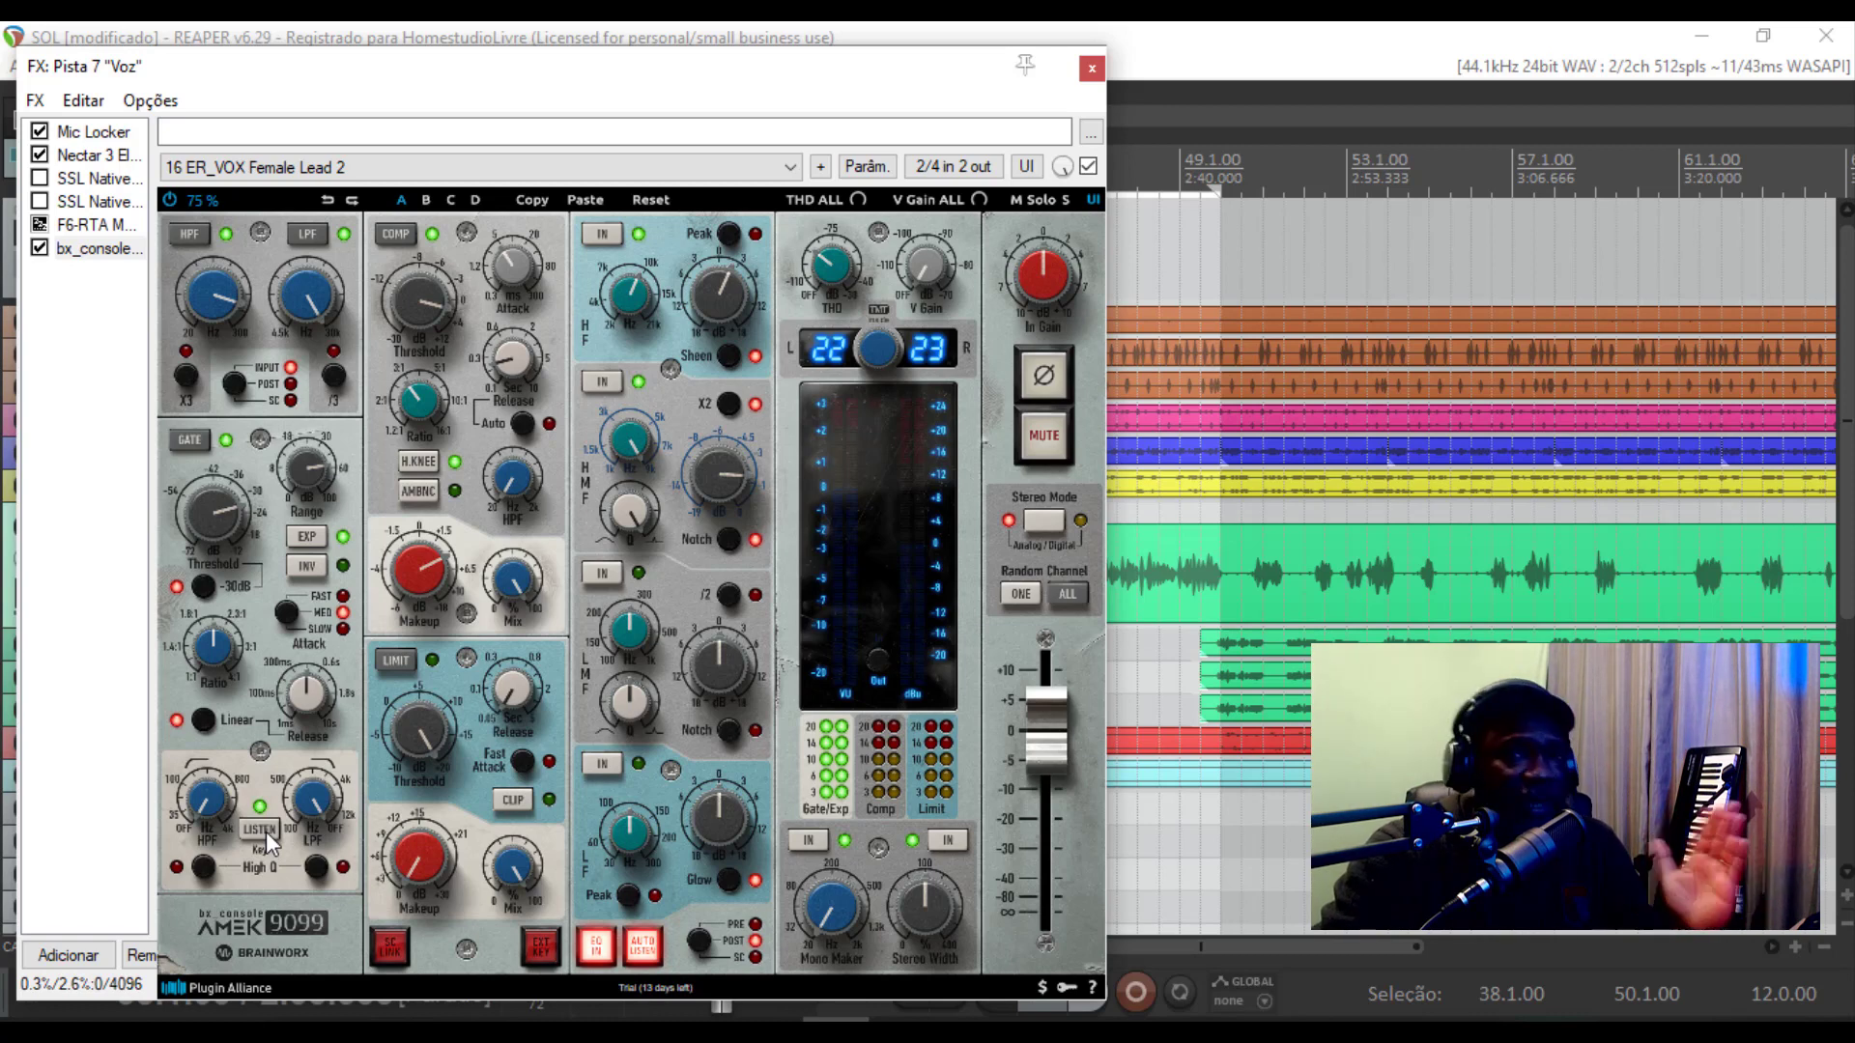
left_click(206, 867)
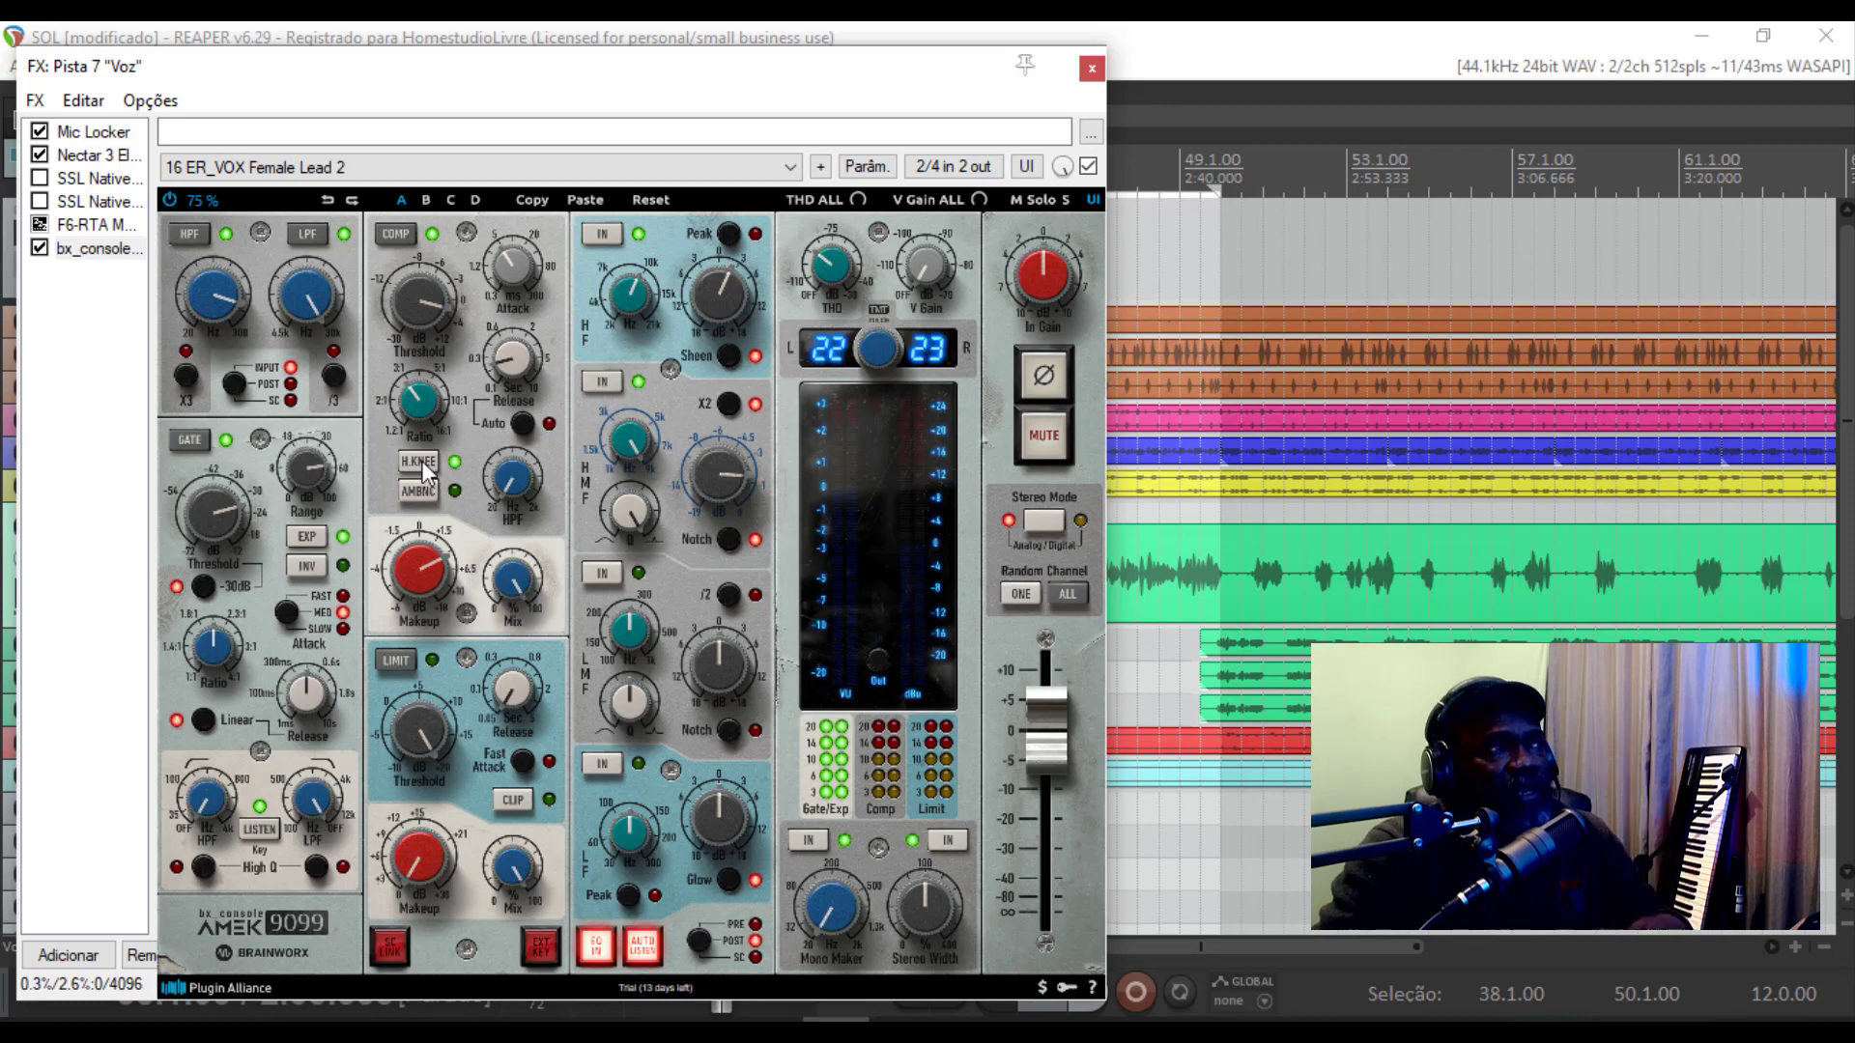
Toggle the compressor's Auto release and lower the compressor's Mix below half
left_click(522, 424)
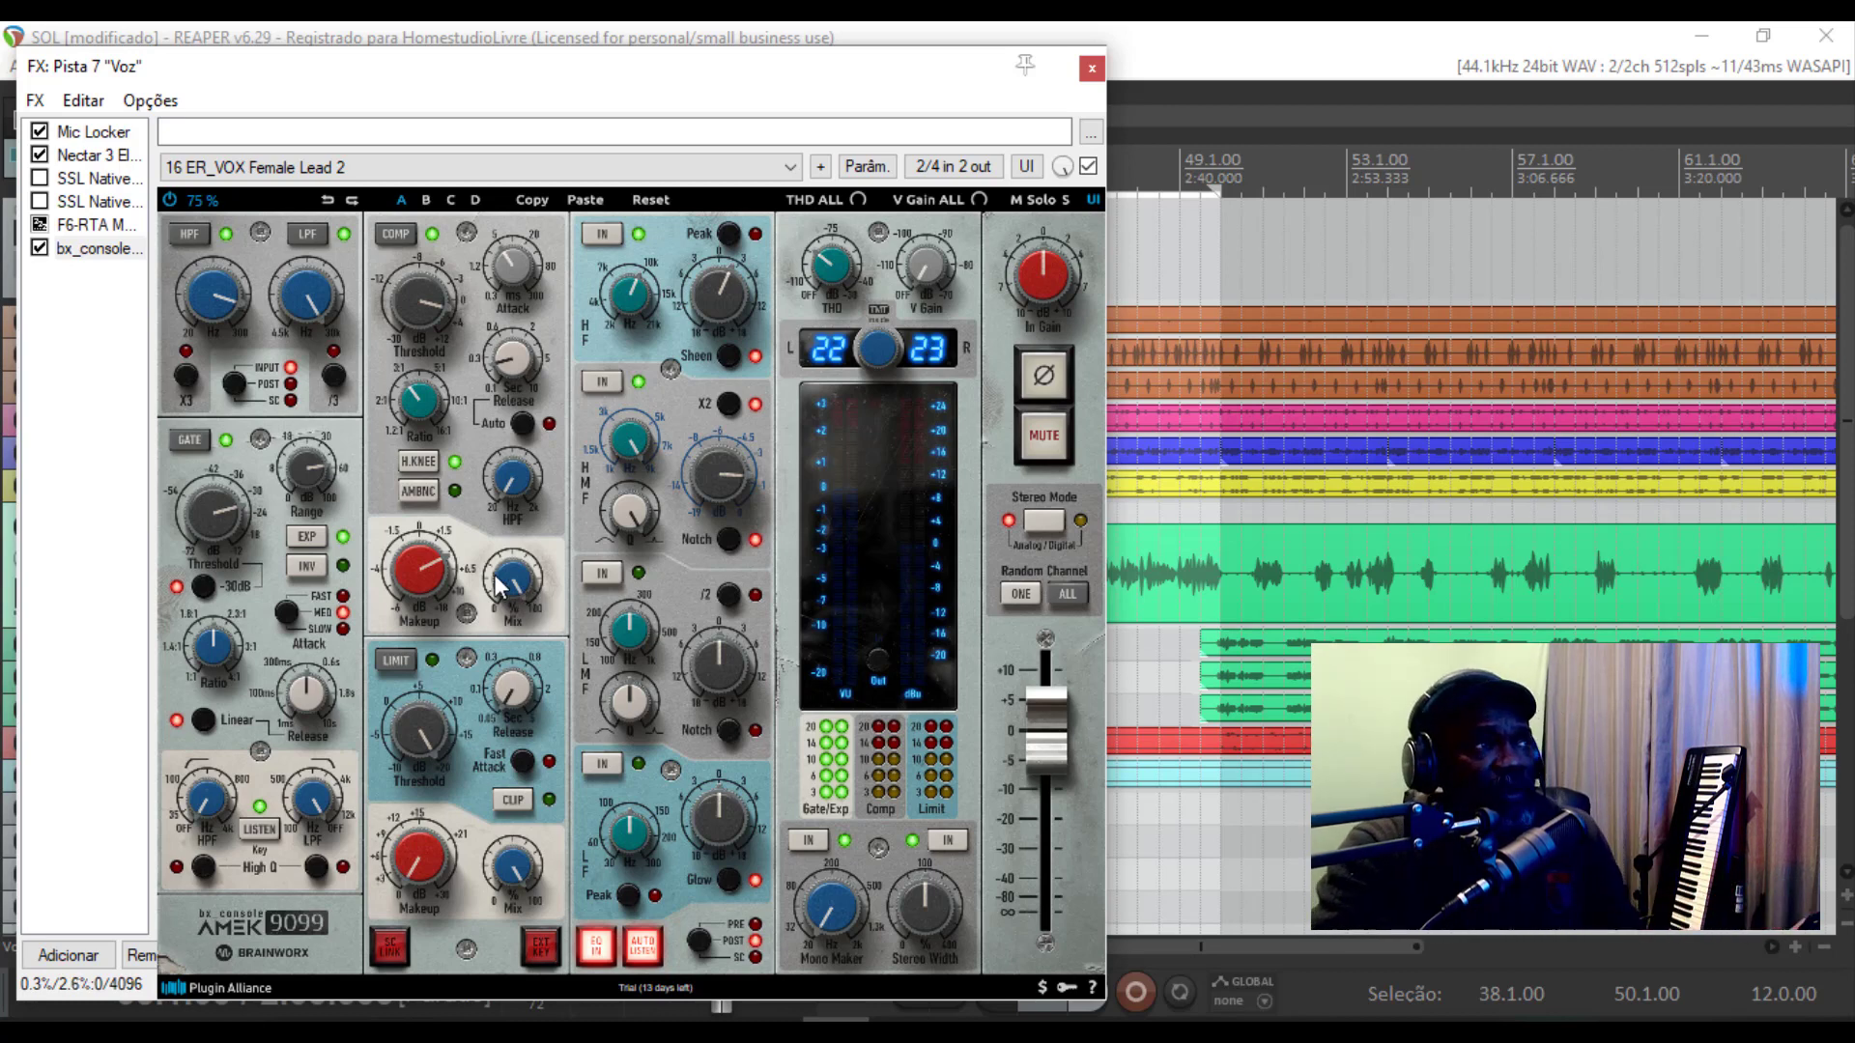
mouse_move(515, 576)
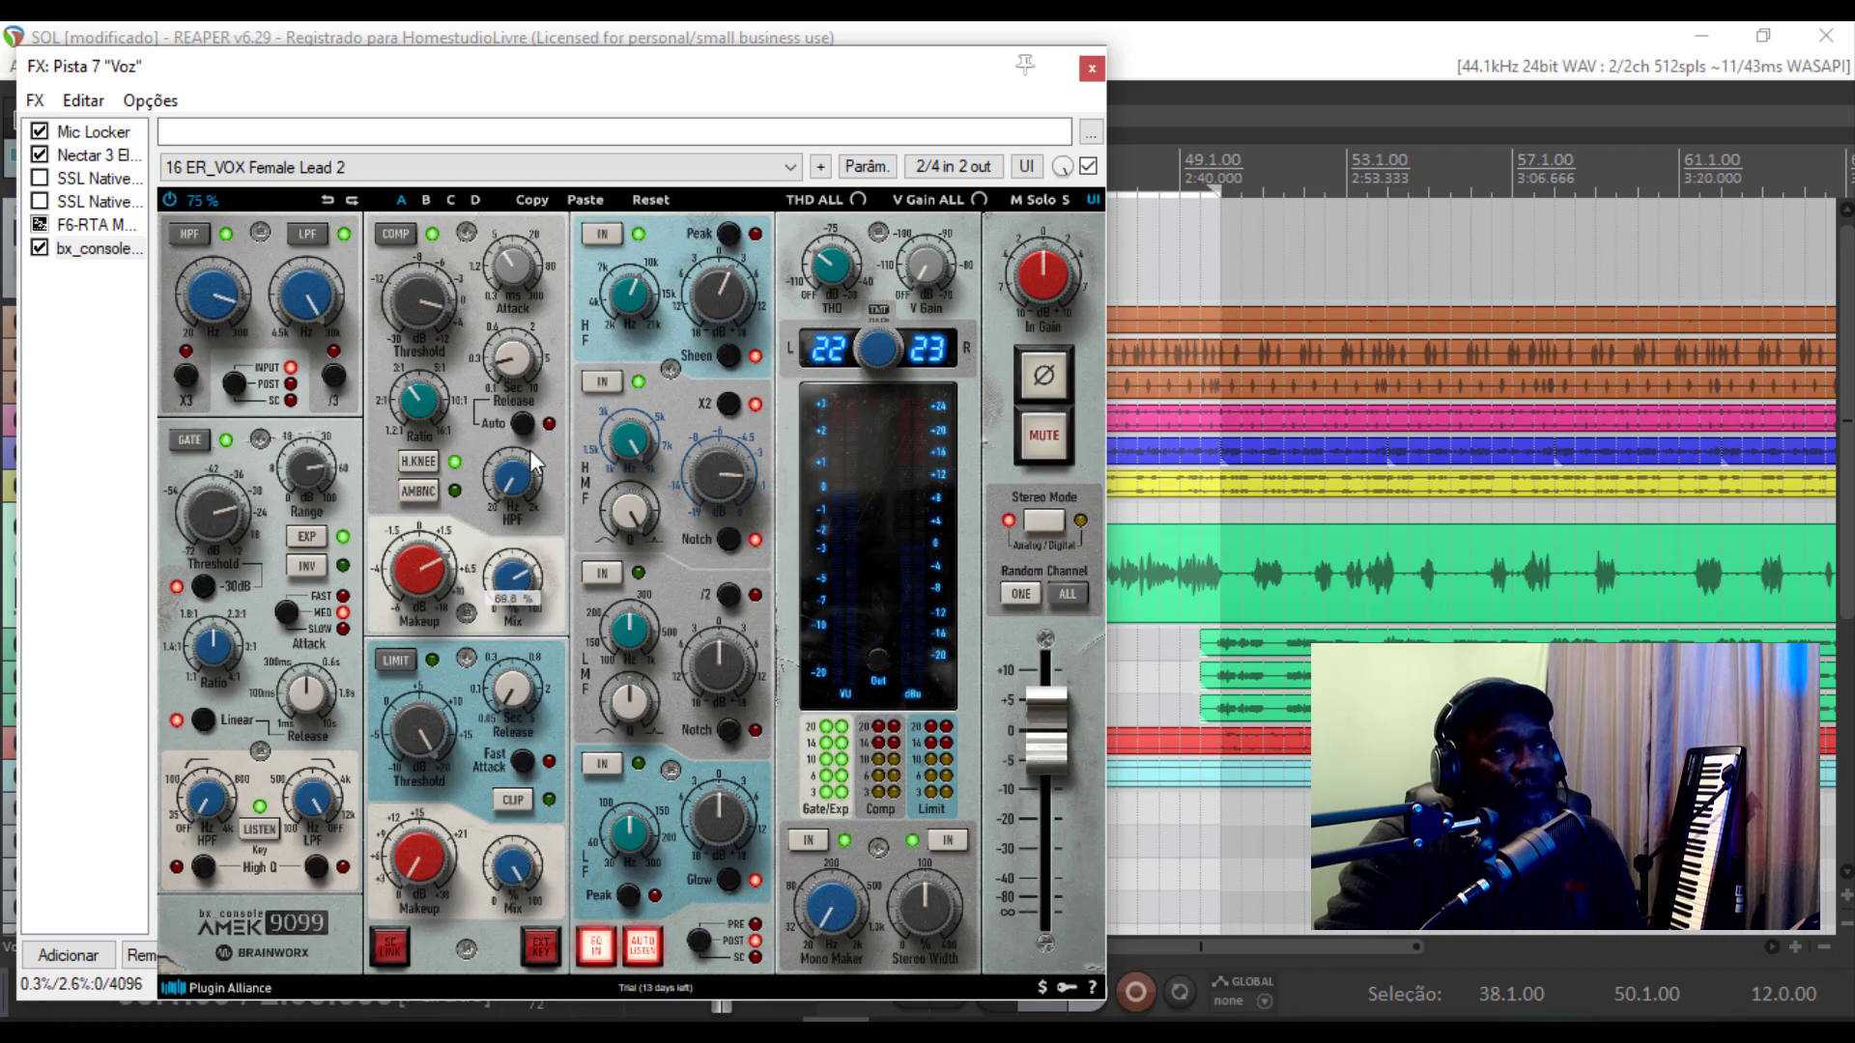
left_click_drag(532, 561, 526, 590)
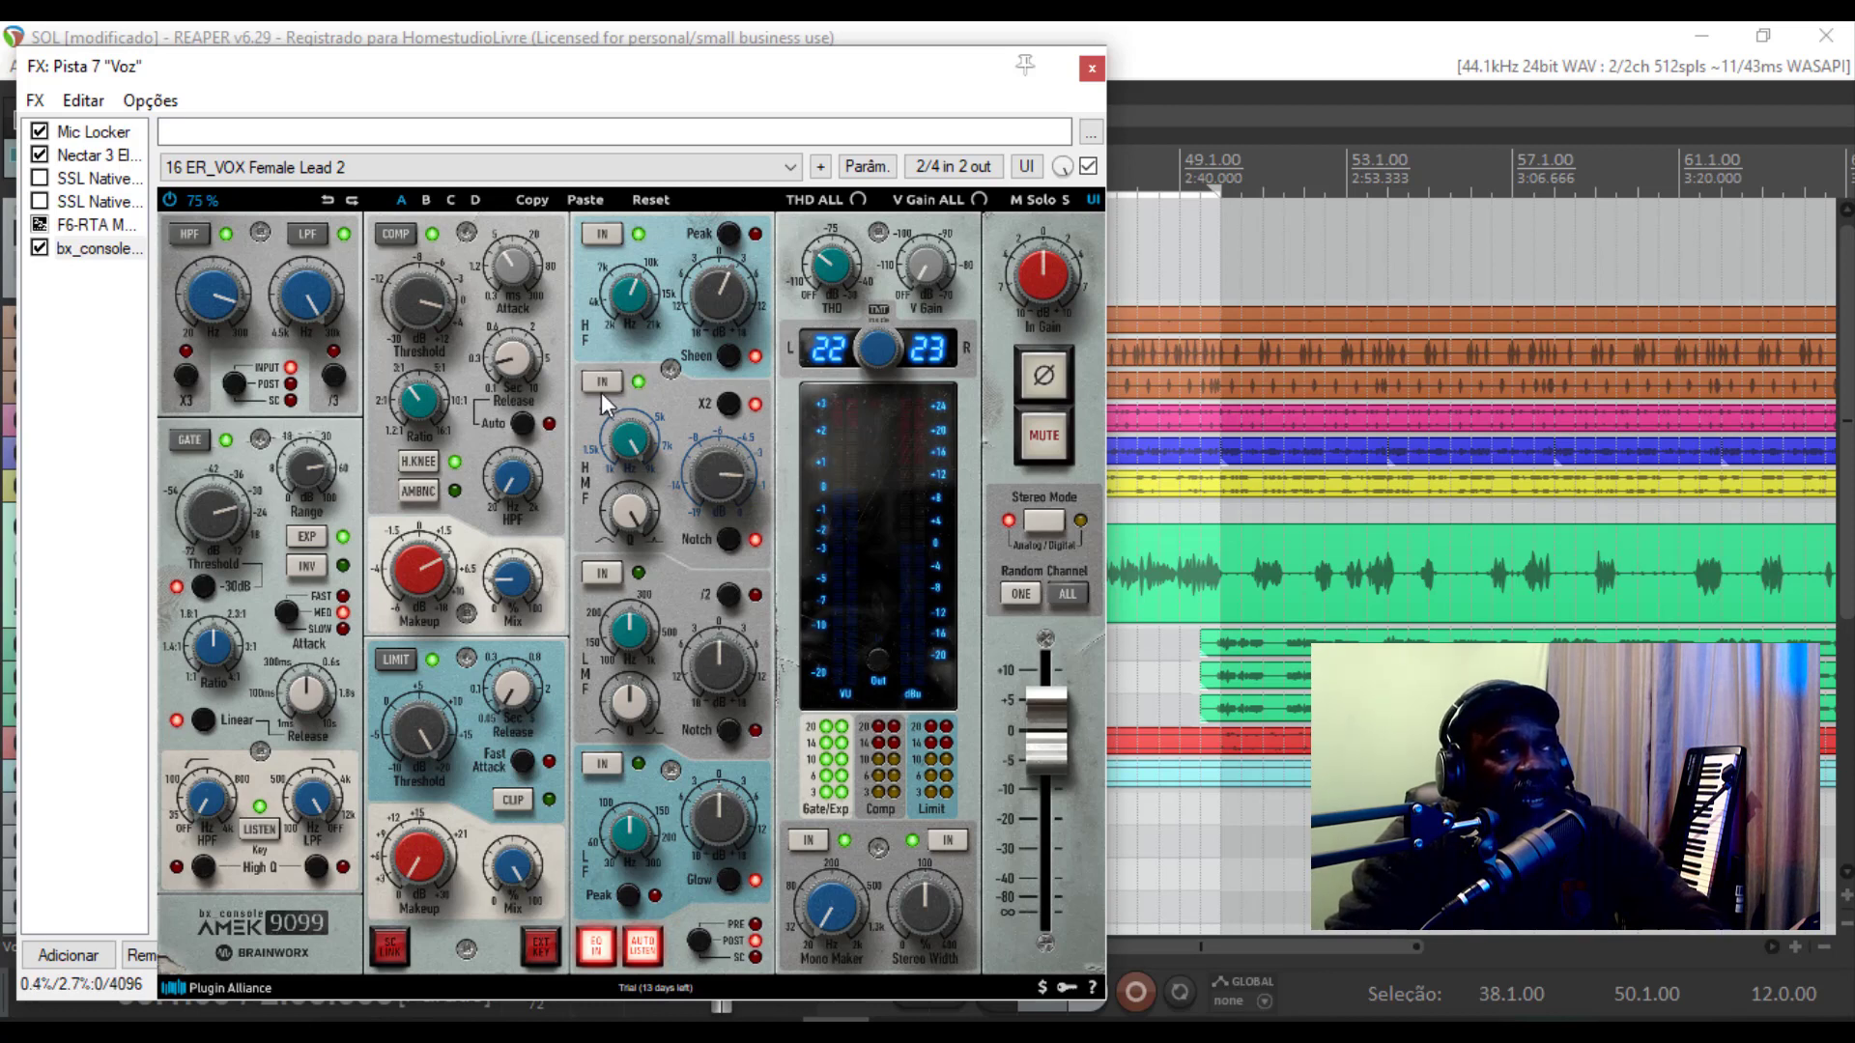
Try the low-mid EQ band's bypass and the high-mid band's Notch and X2 options, returning each to its starting state
left_click(599, 572)
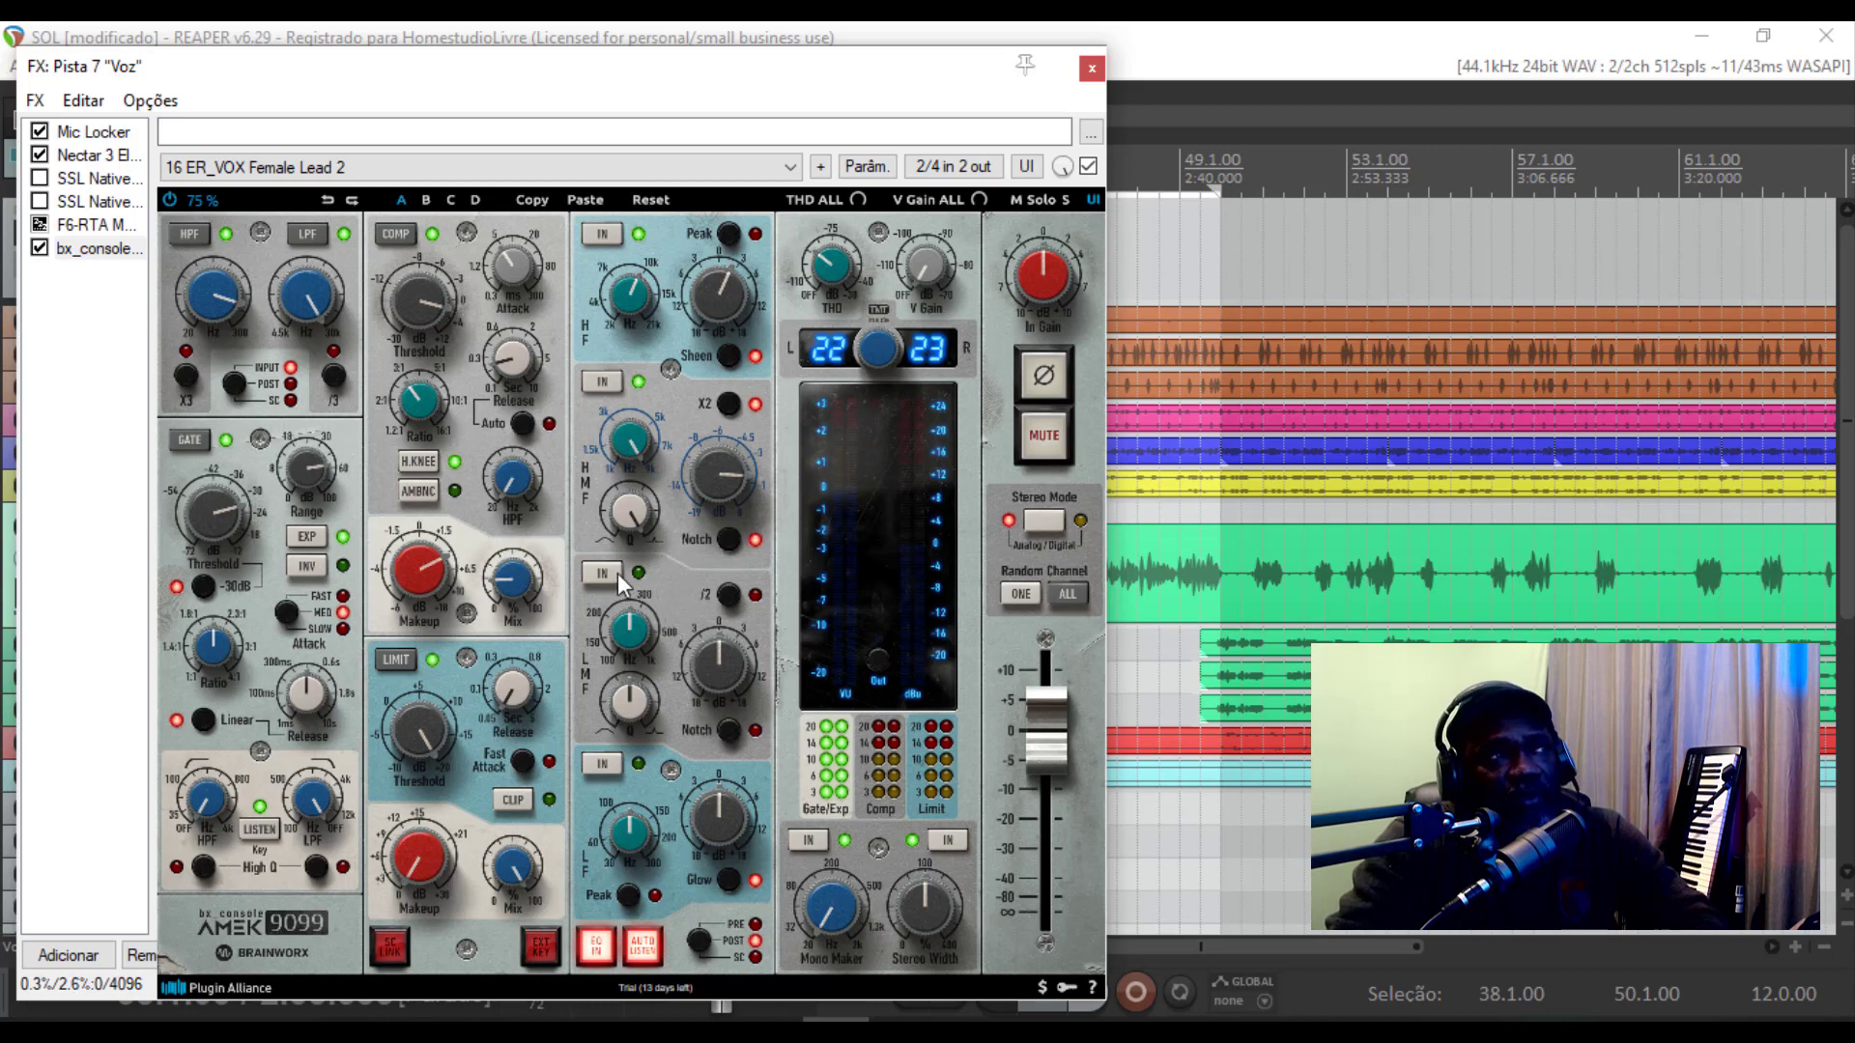
left_click(726, 540)
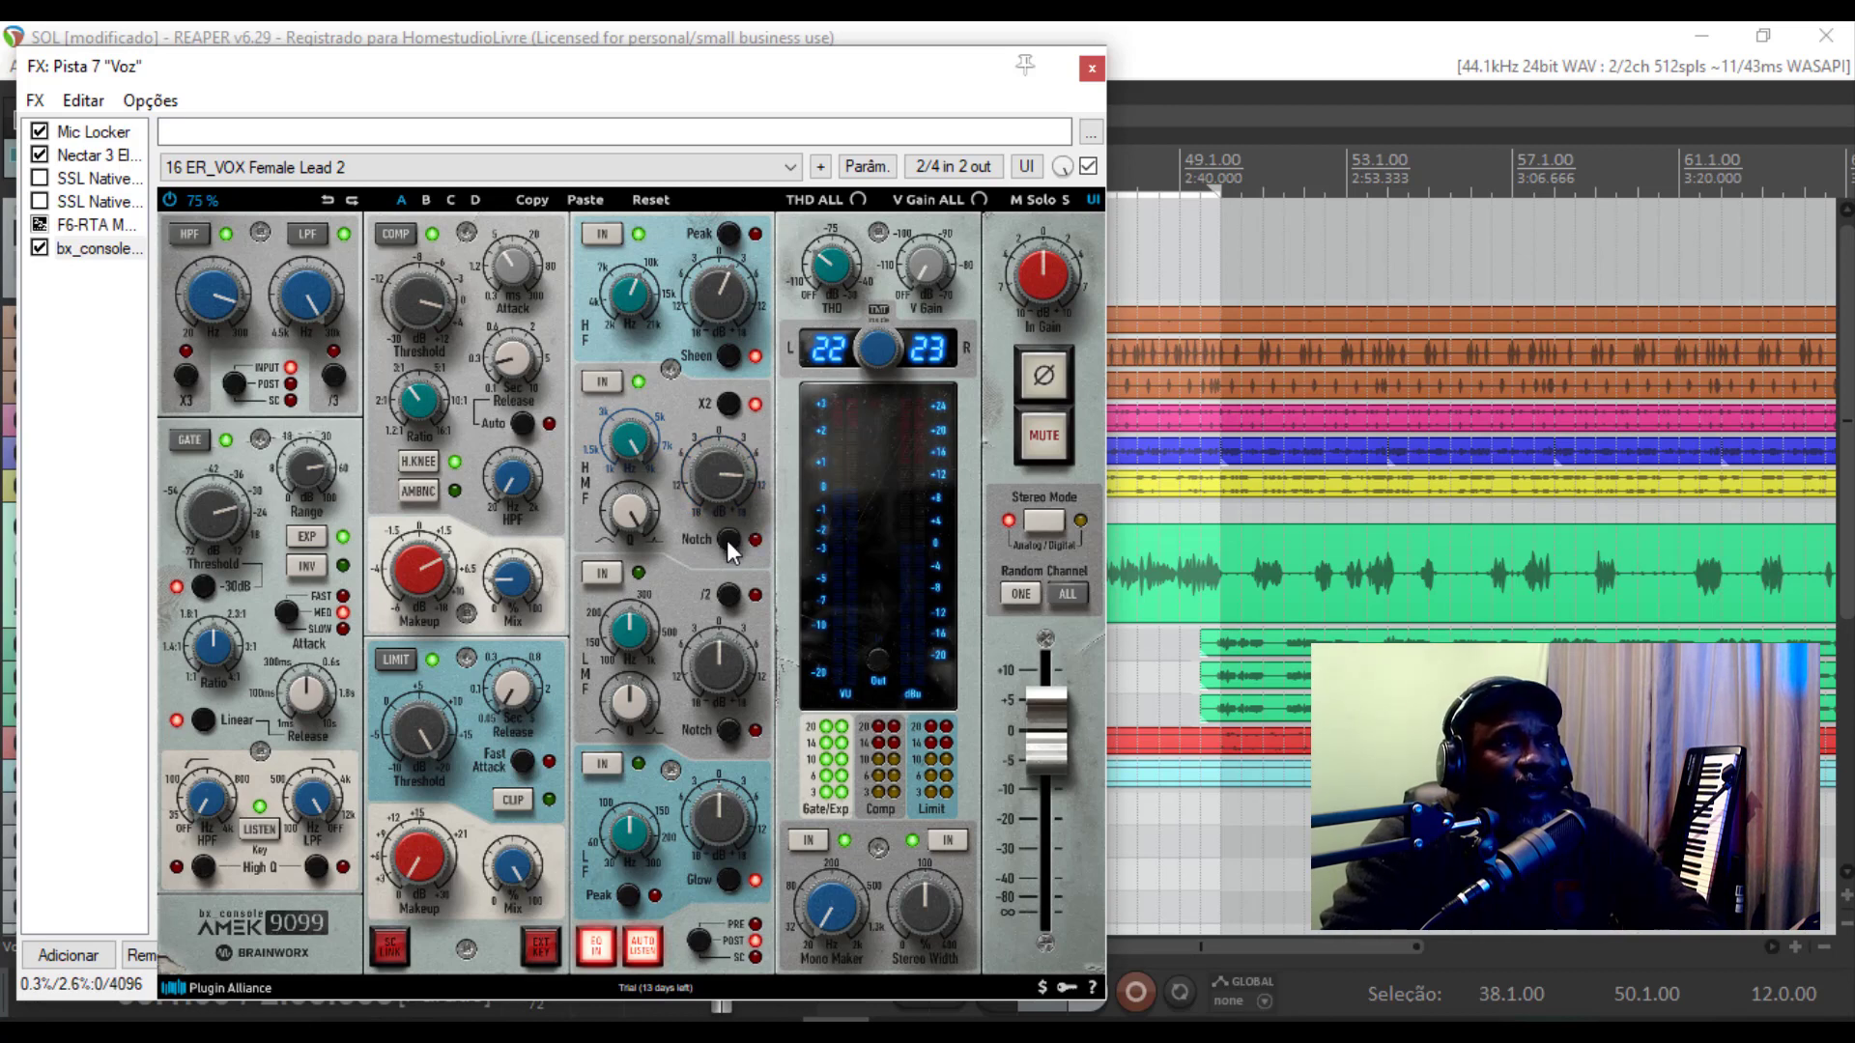
left_click(726, 539)
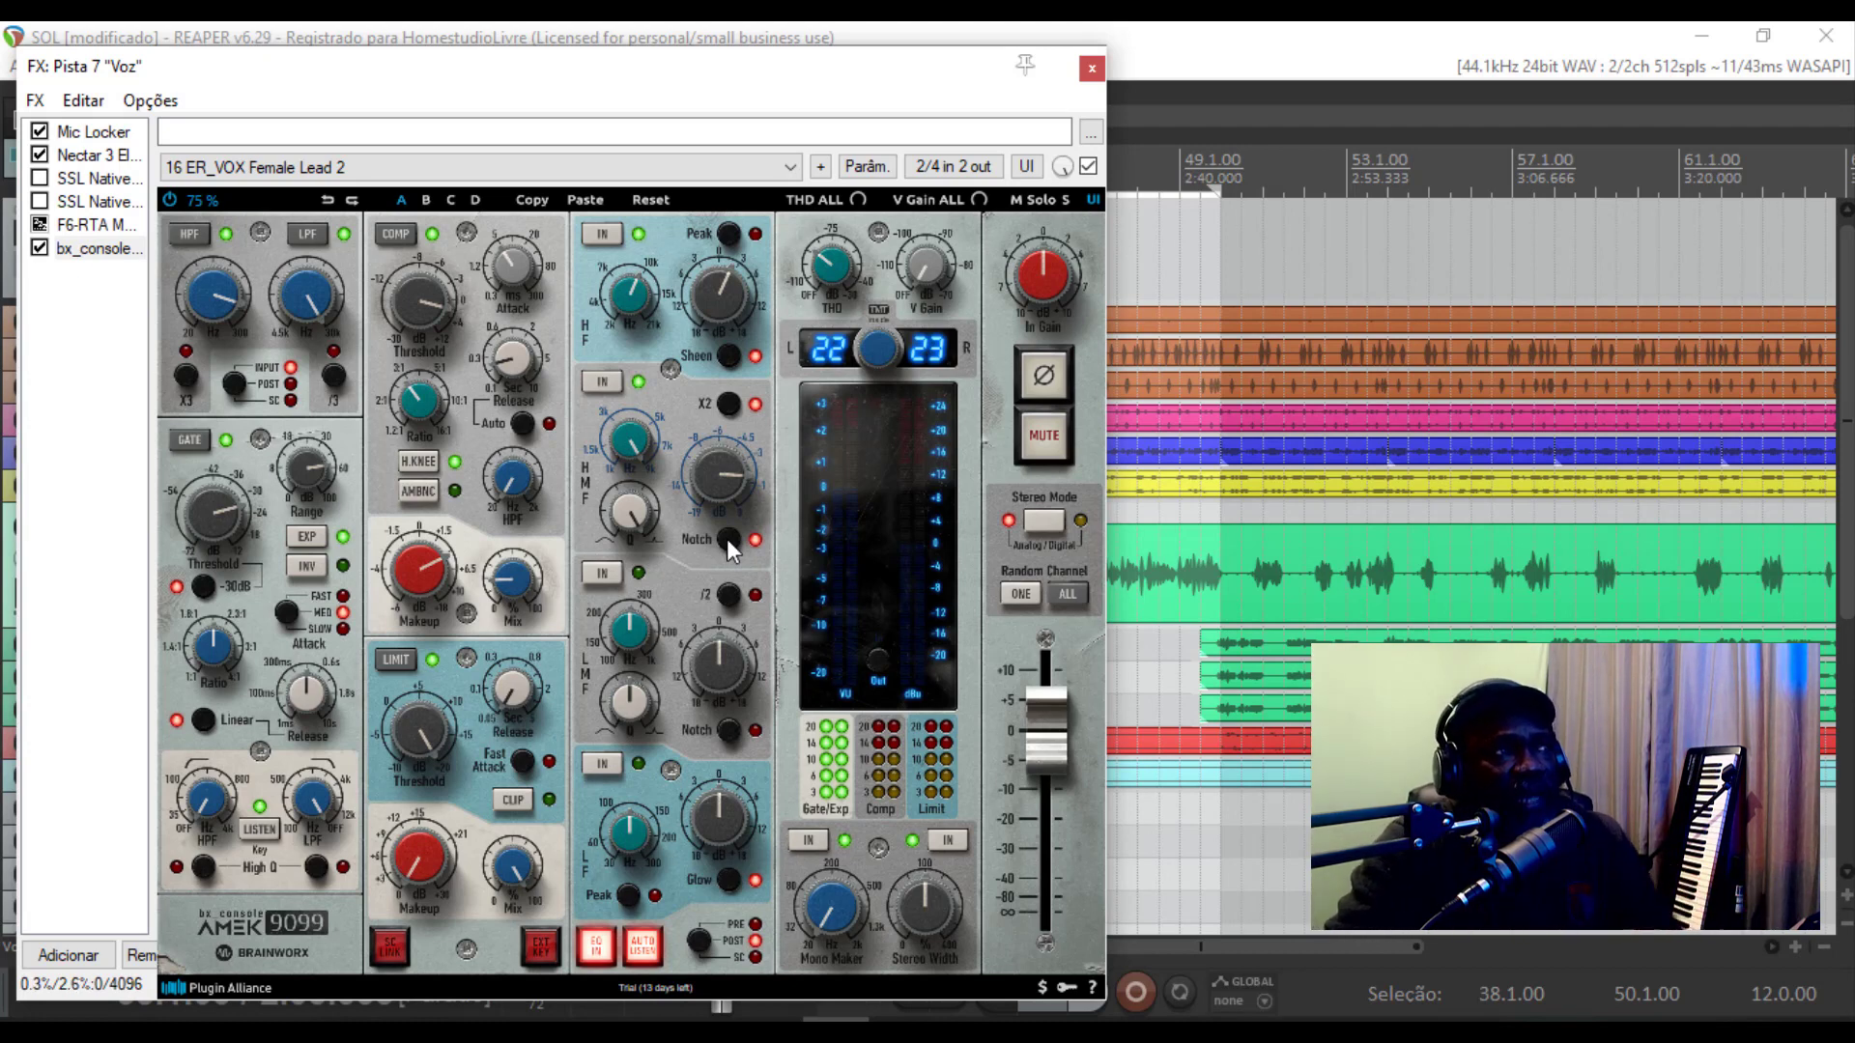
left_click(737, 409)
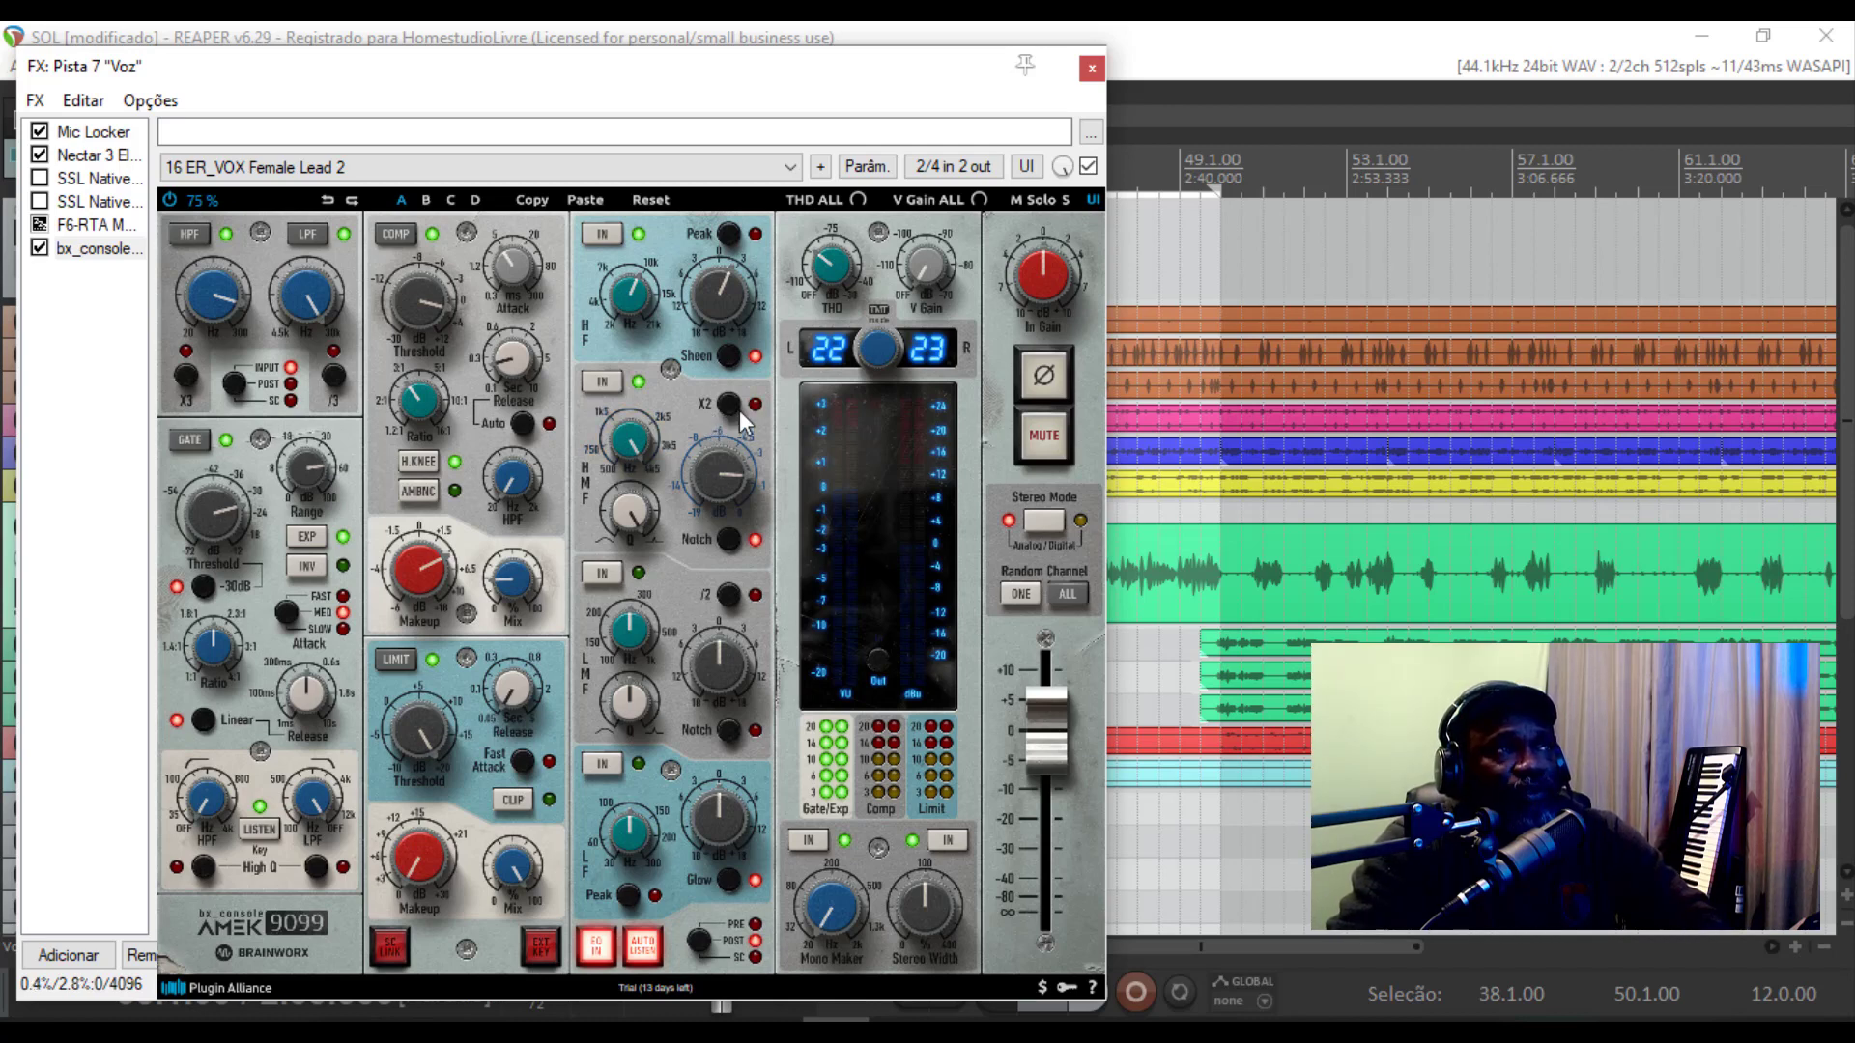
left_click(739, 410)
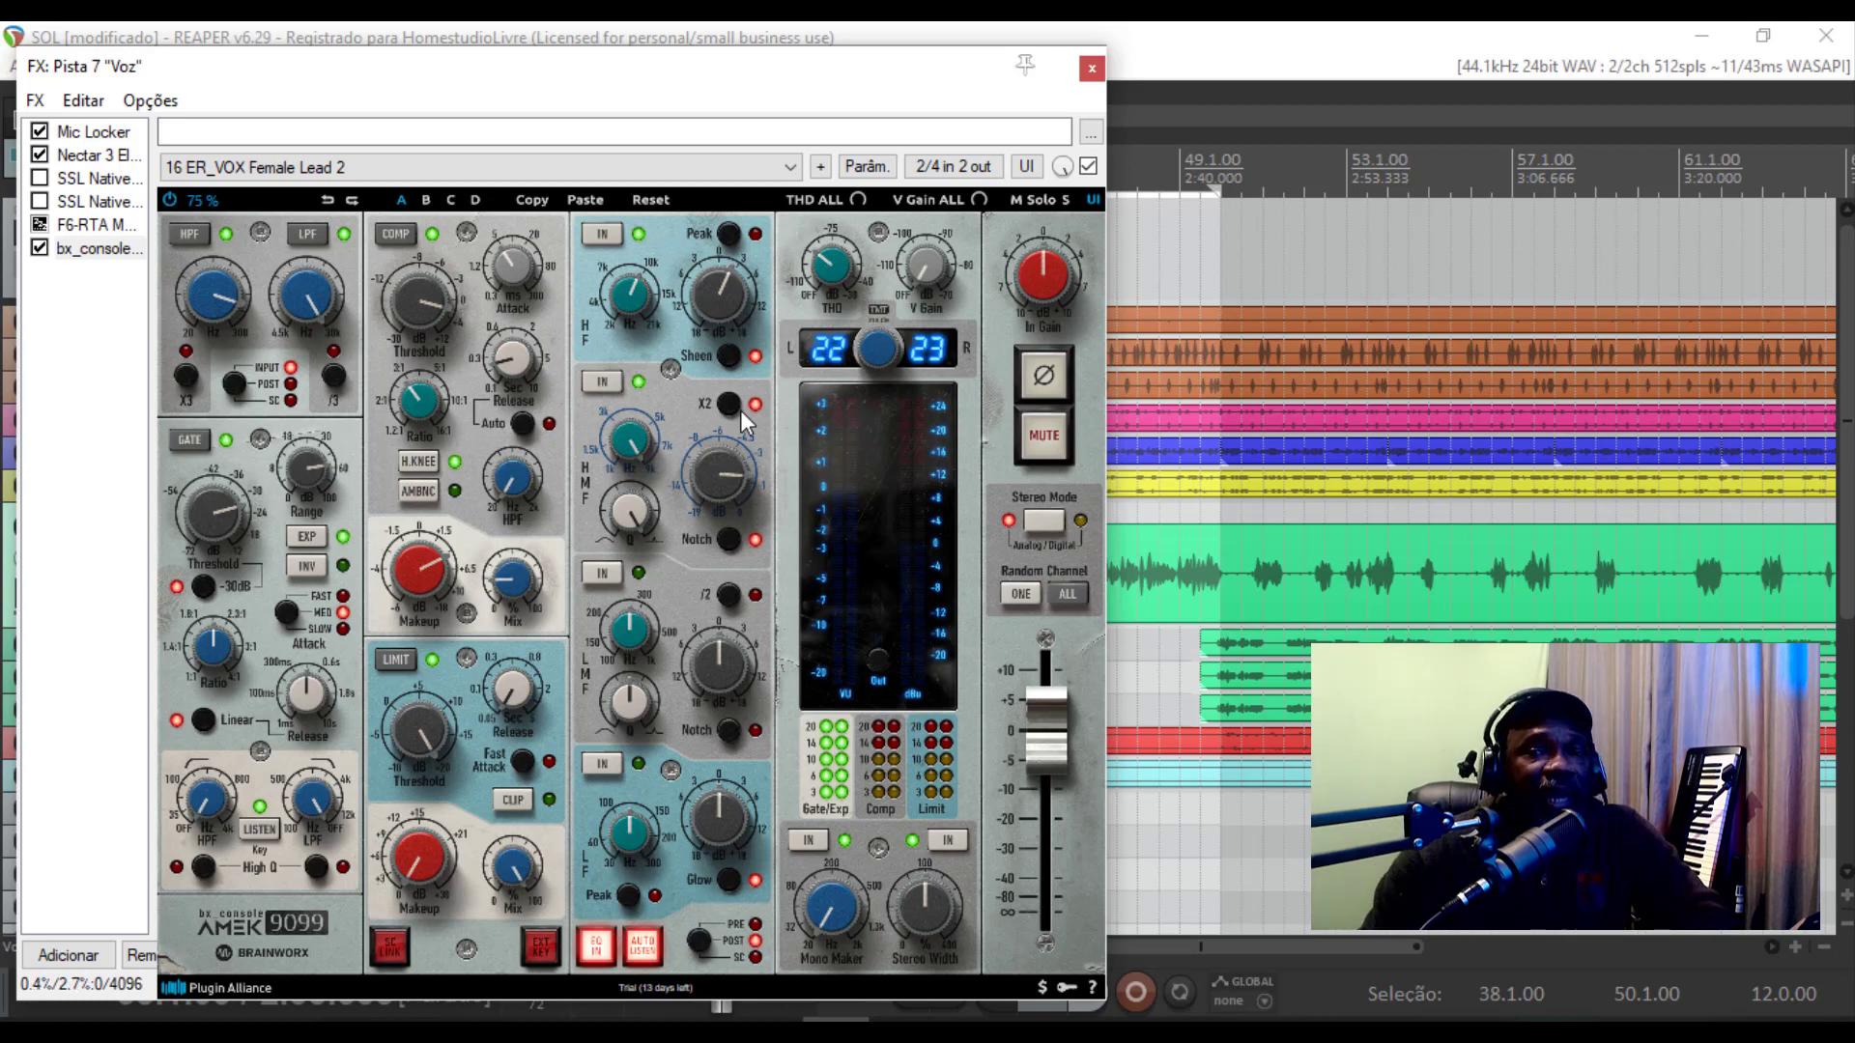
left_click(740, 410)
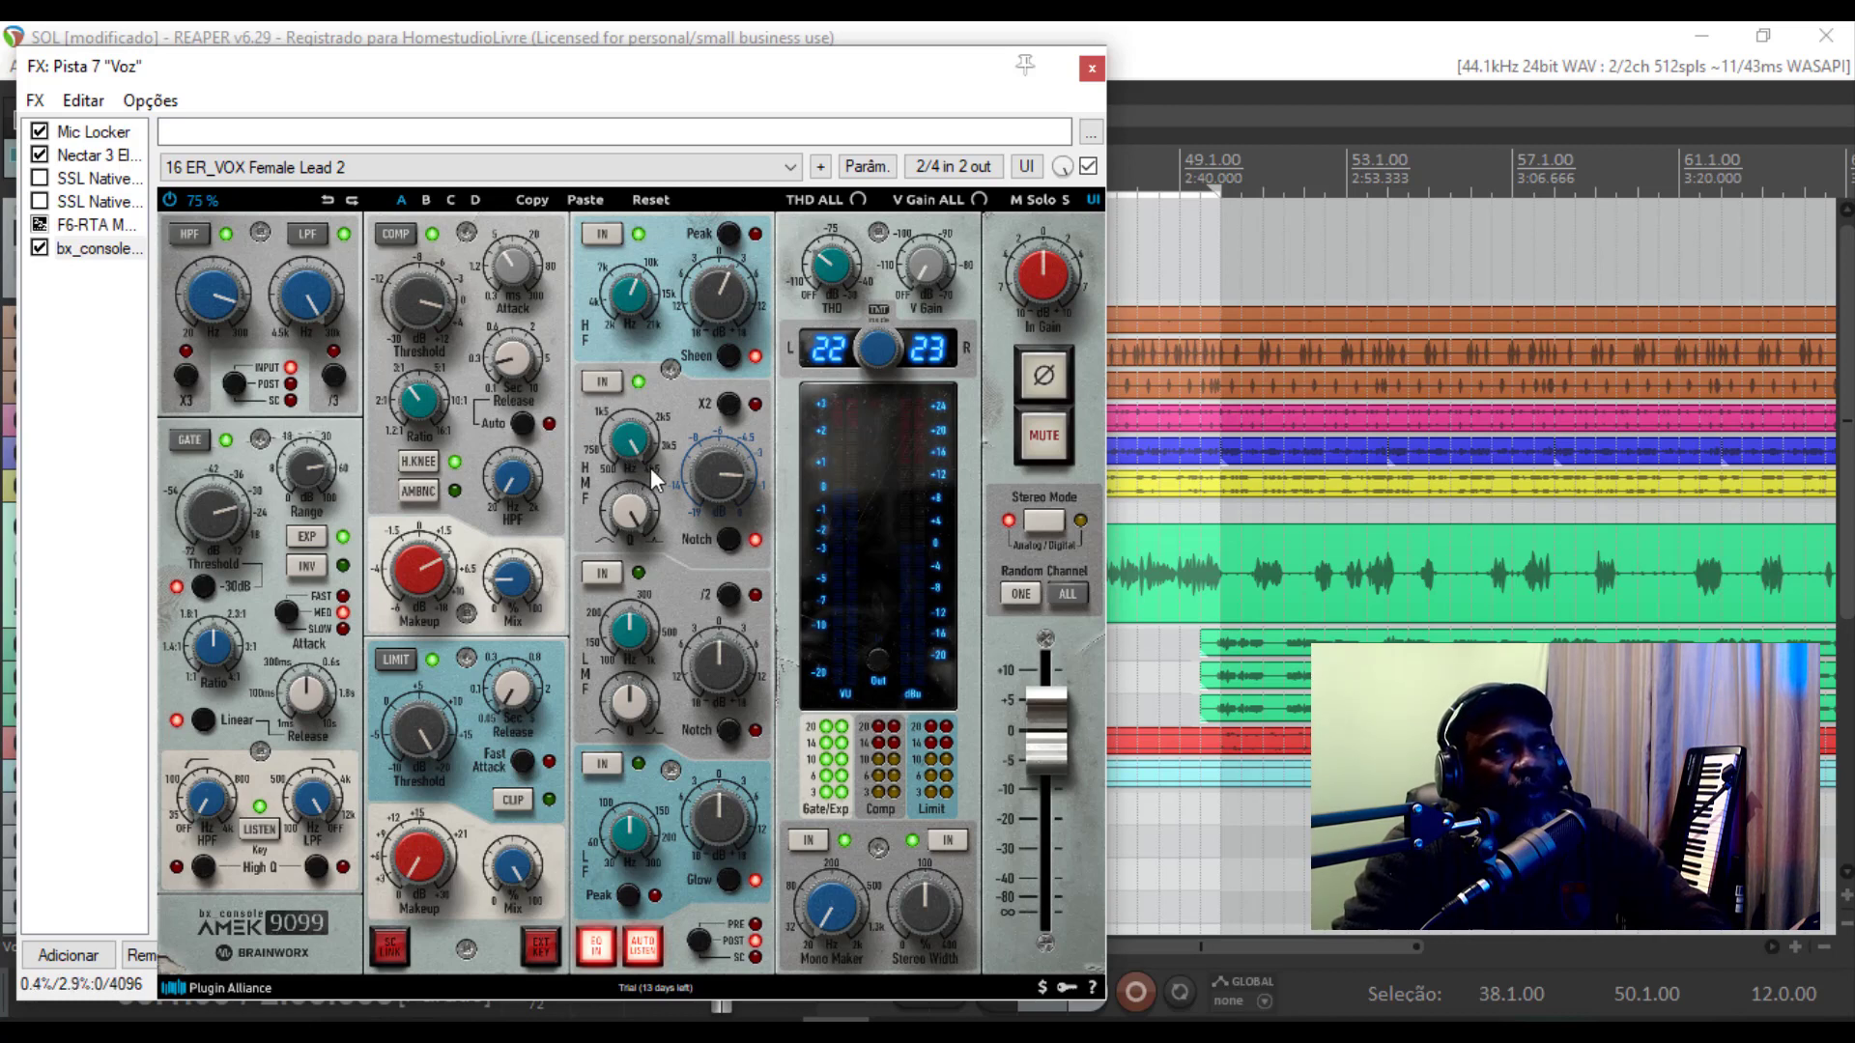
left_click(731, 410)
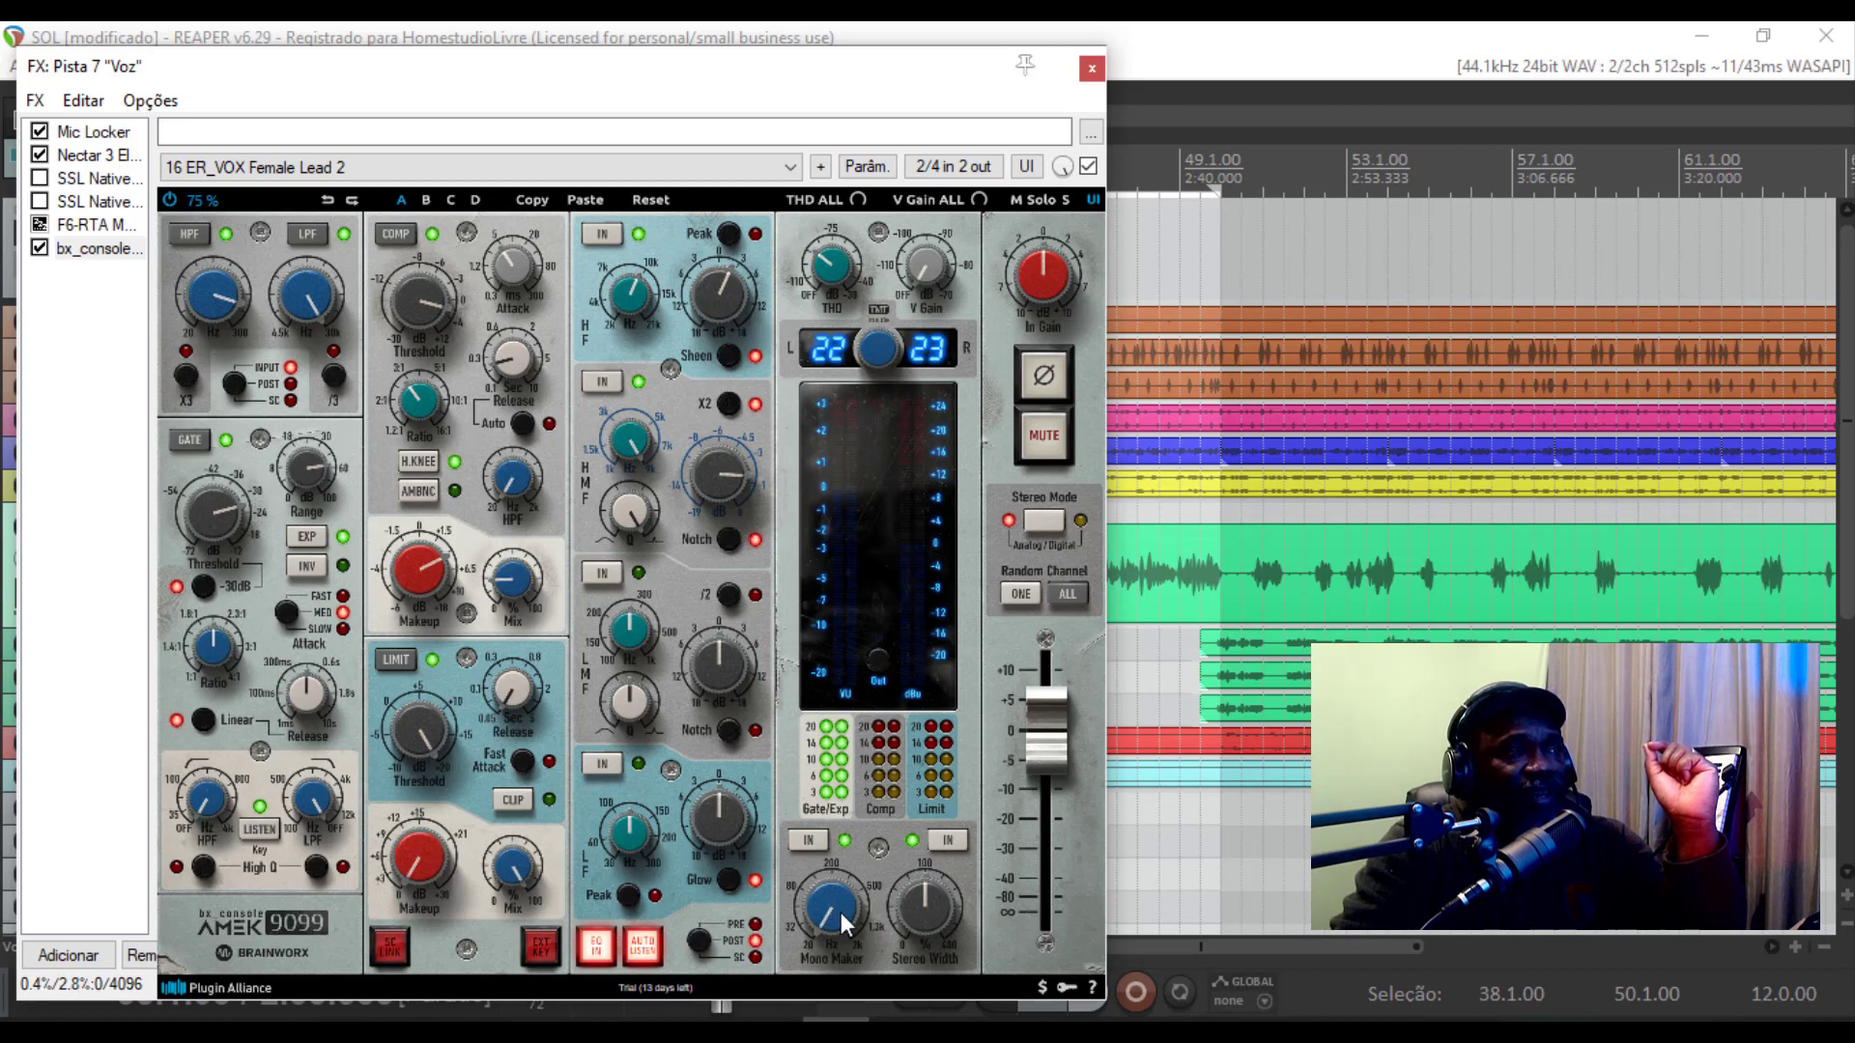
Switch the EQ section's PRE/POST/SC routing to SC and try the Stereo Width control, leaving it at 100 %
left_click(700, 939)
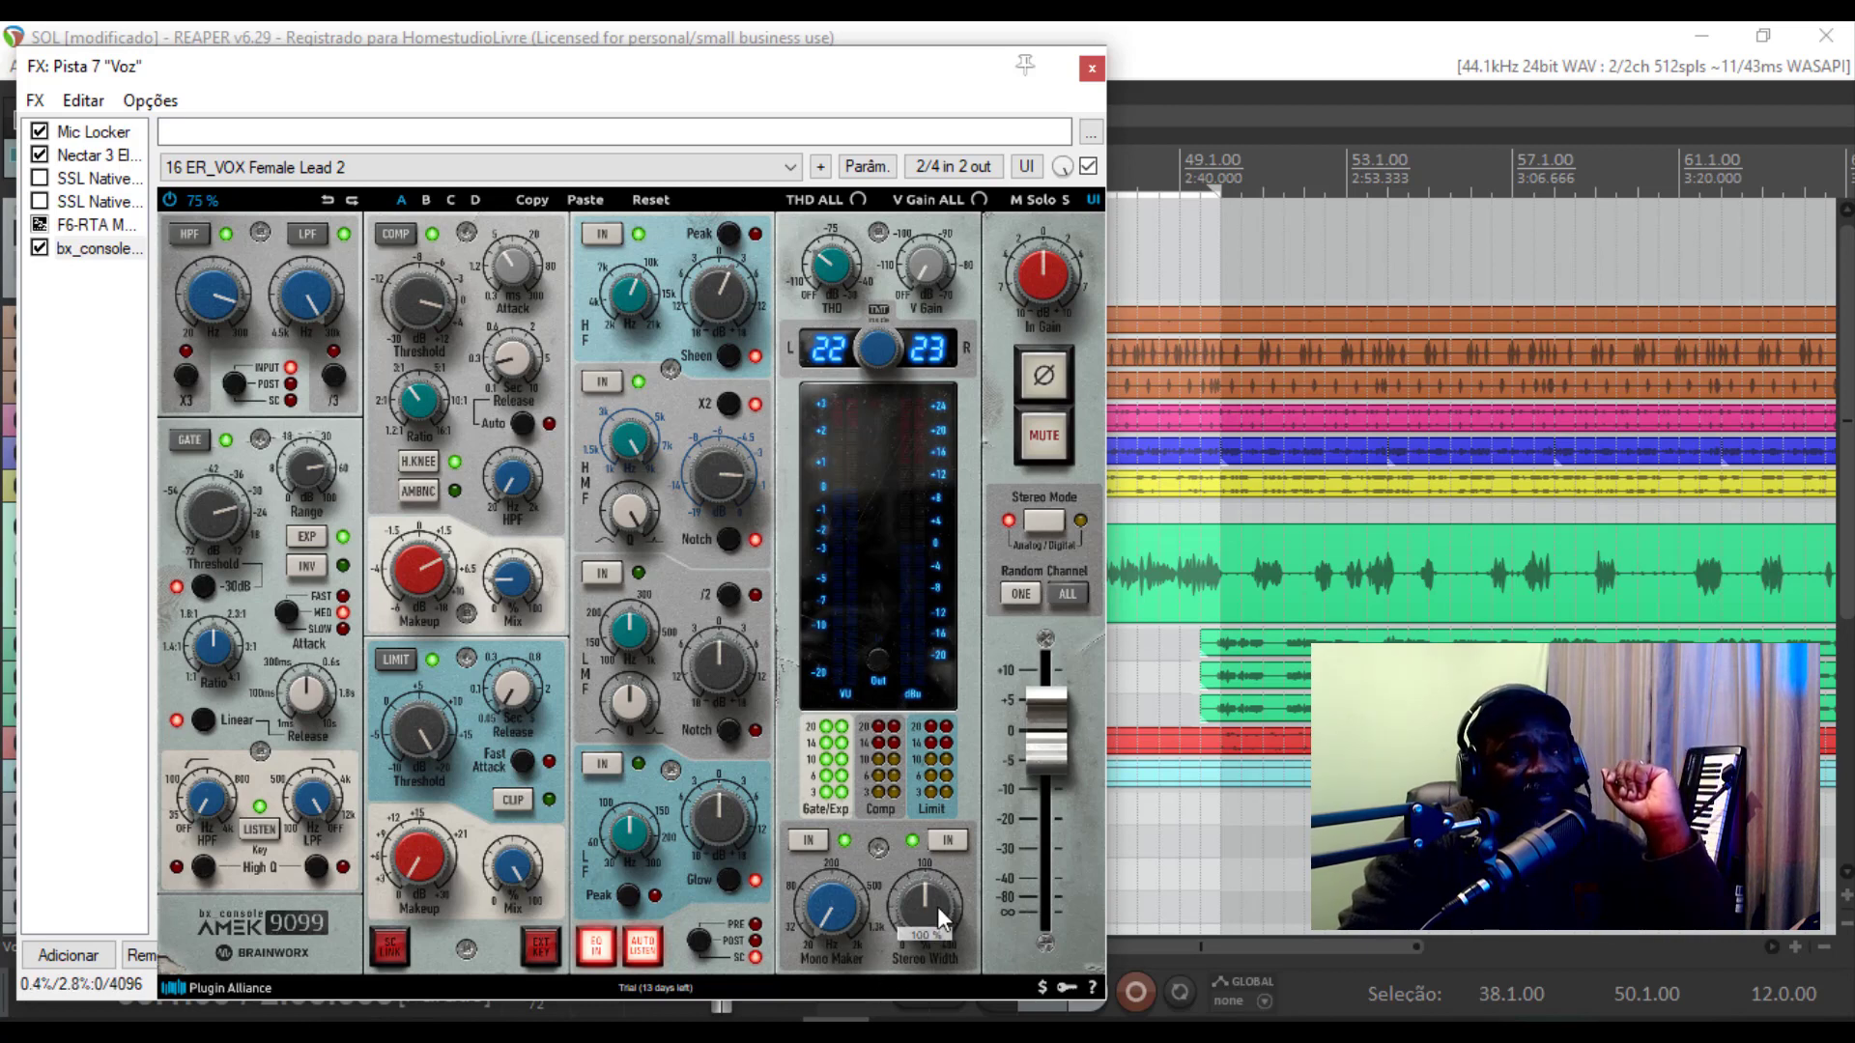
mouse_move(937, 906)
left_mouse_down()
mouse_move(954, 867)
mouse_move(937, 962)
mouse_move(930, 916)
left_mouse_up()
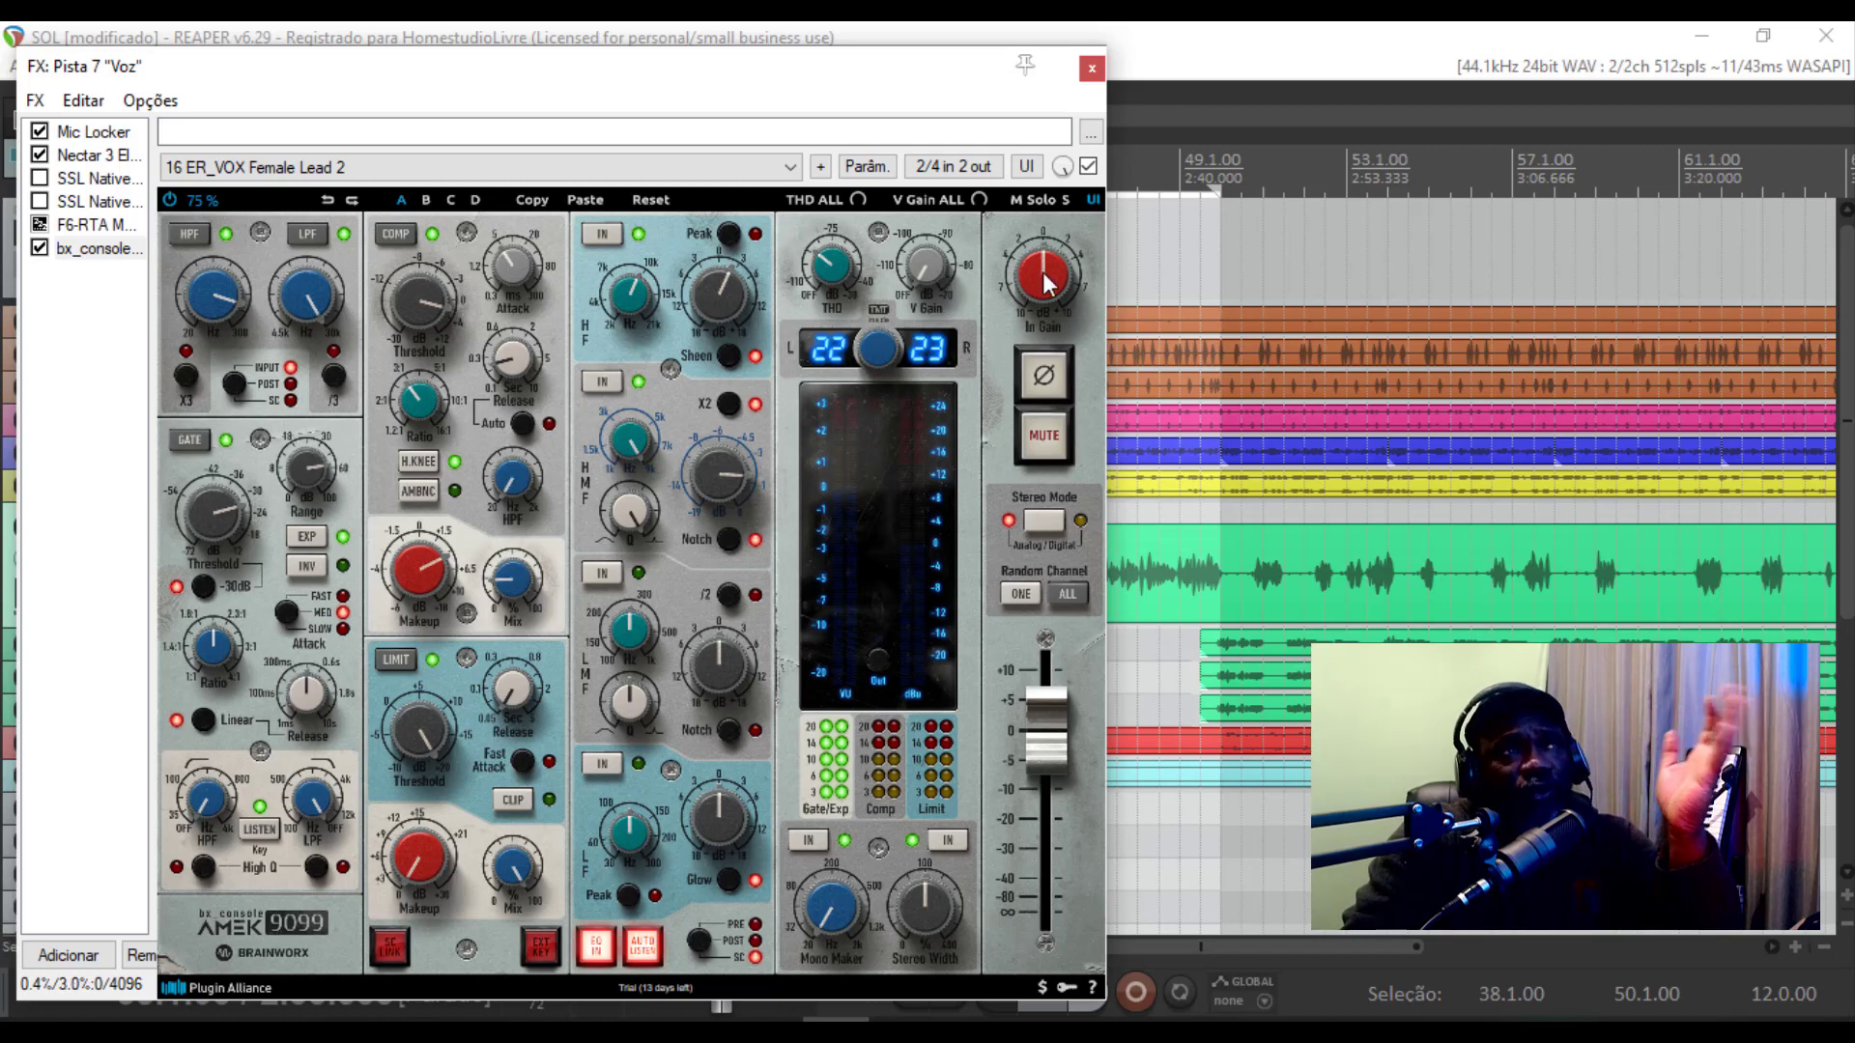
Set the stereo mode to Digital and check the right console channel, keeping it at 22
left_click(1053, 520)
left_click(915, 352)
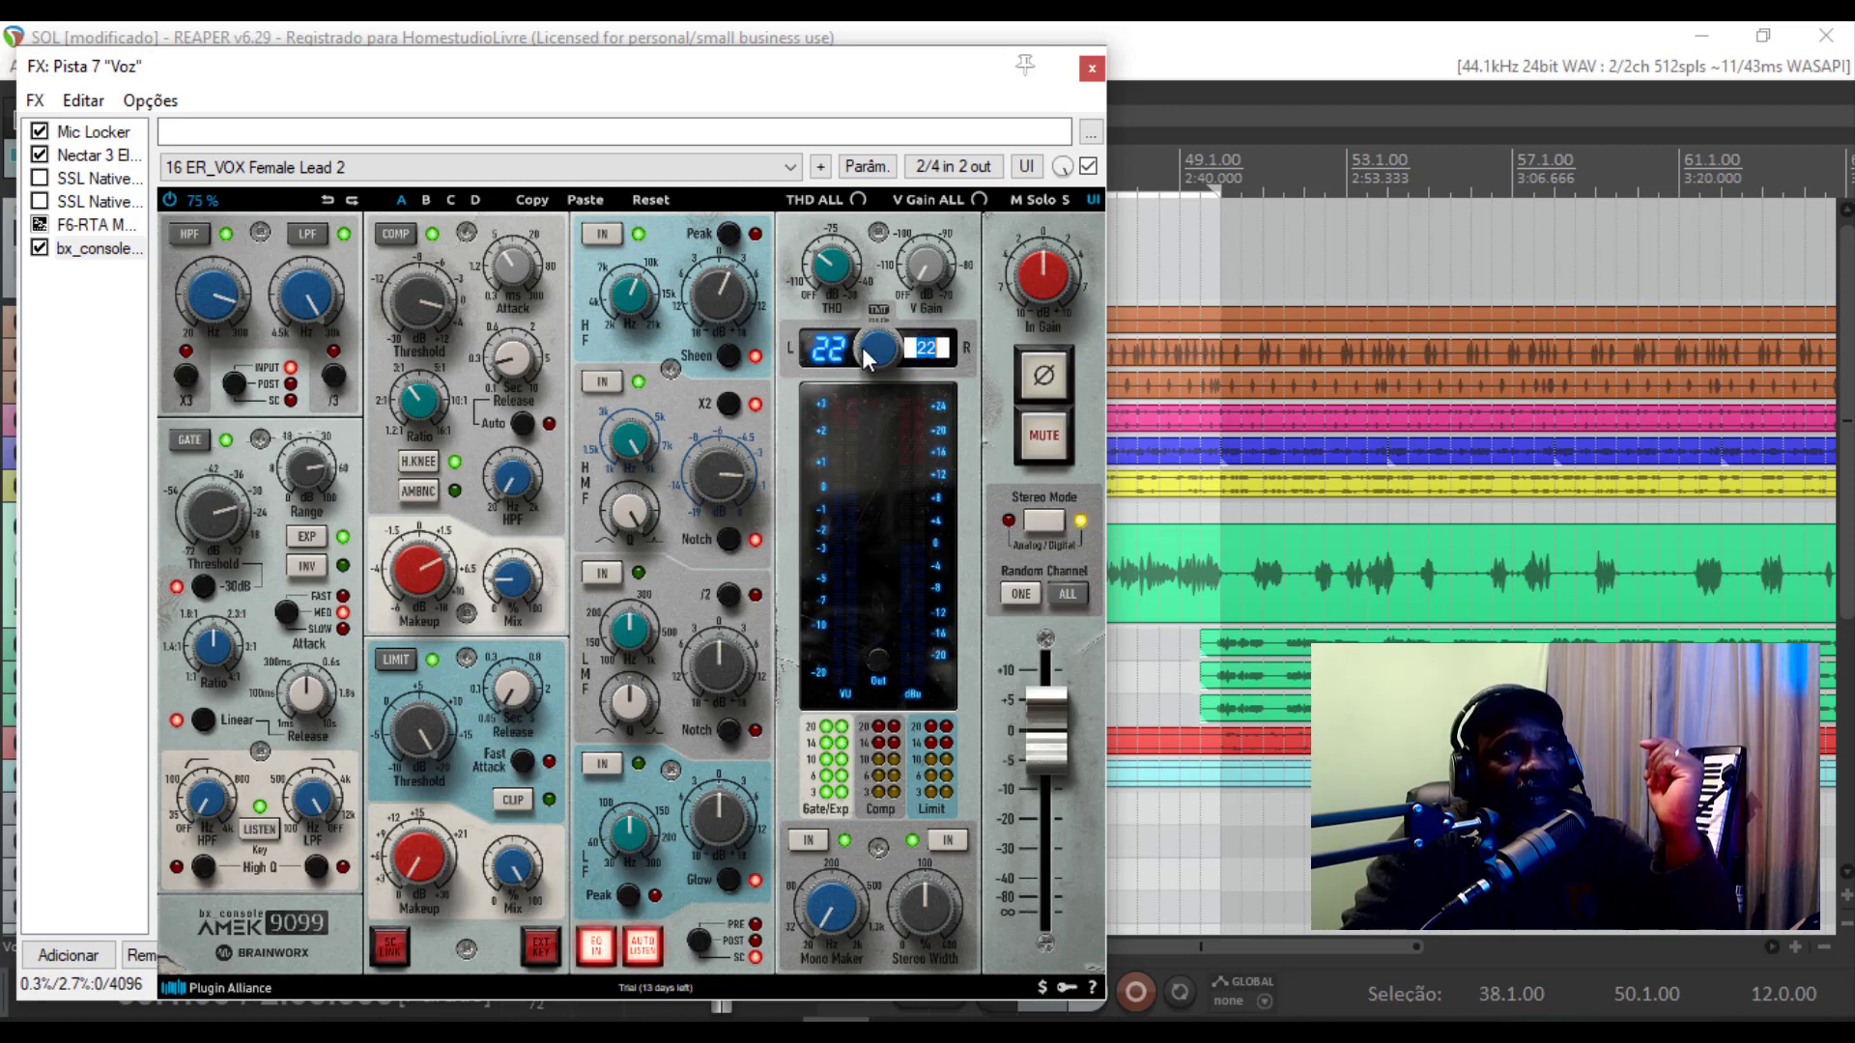
left_click(878, 473)
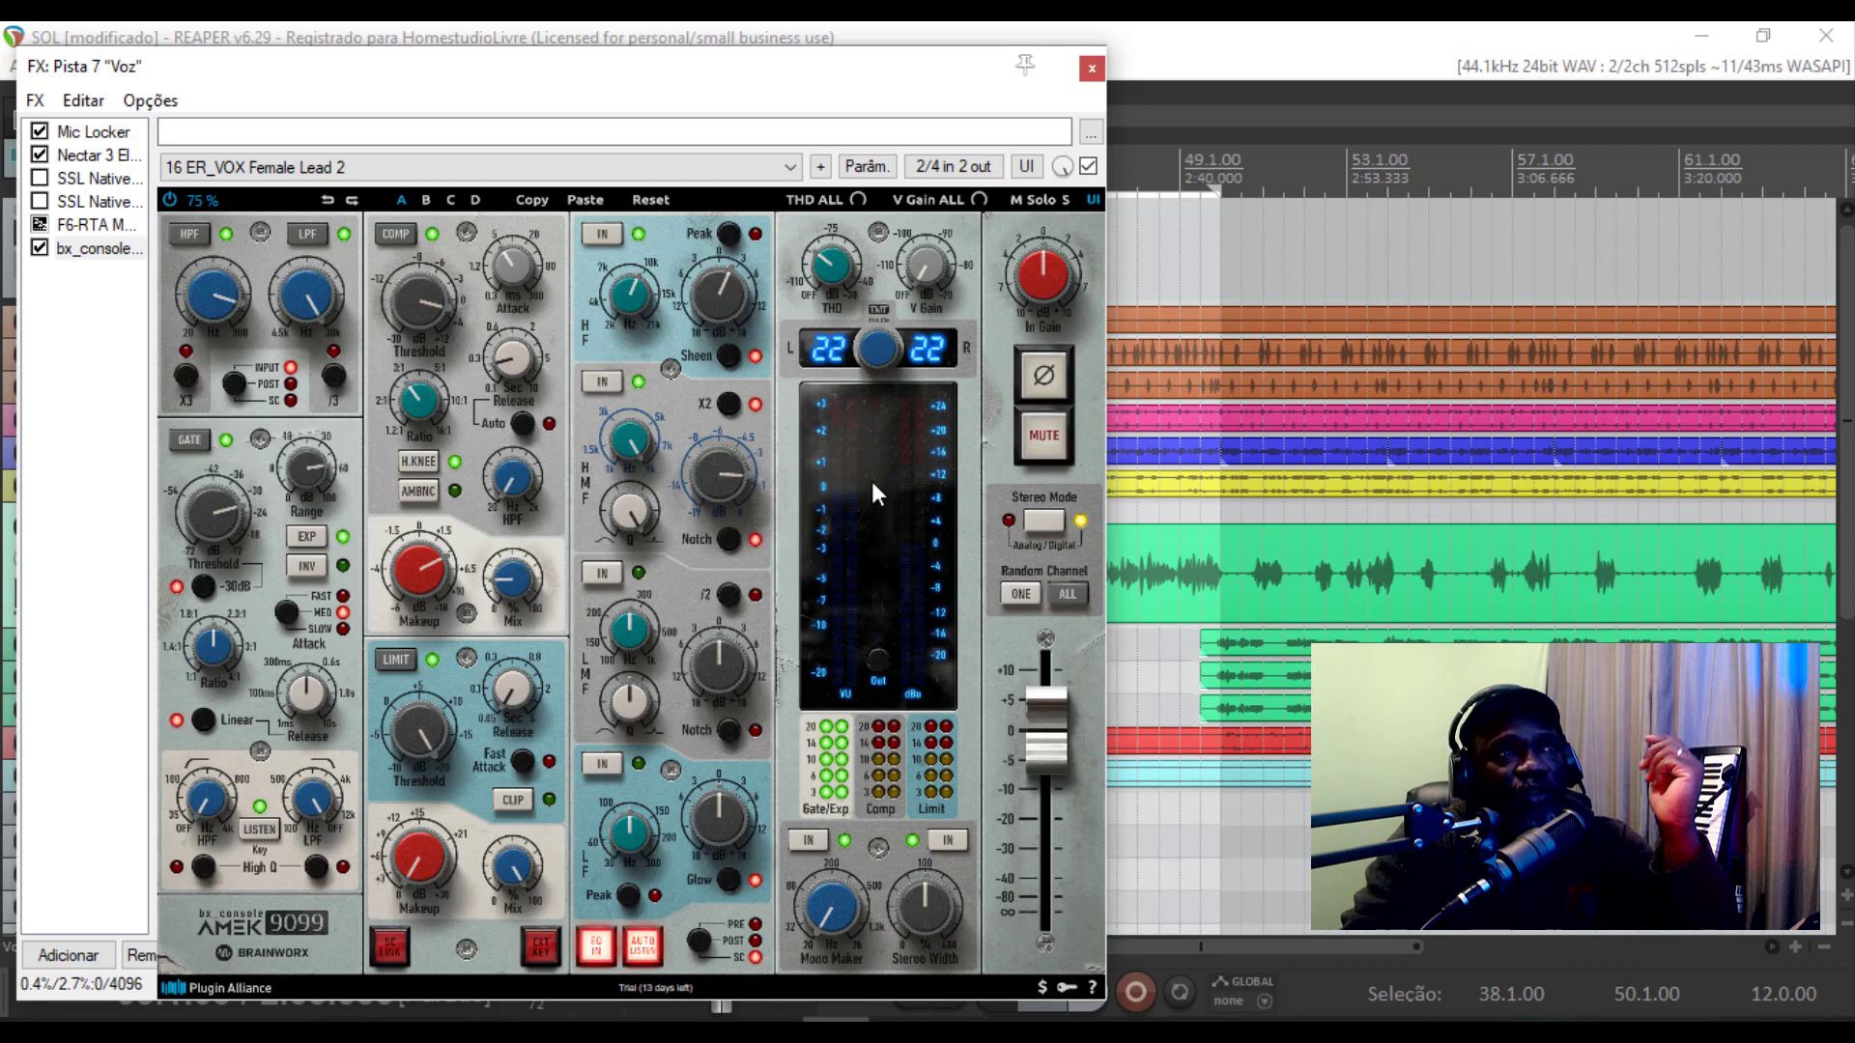
Try the One and All random channel options, and set the console channel pair to 71 and 72
left_click(1018, 588)
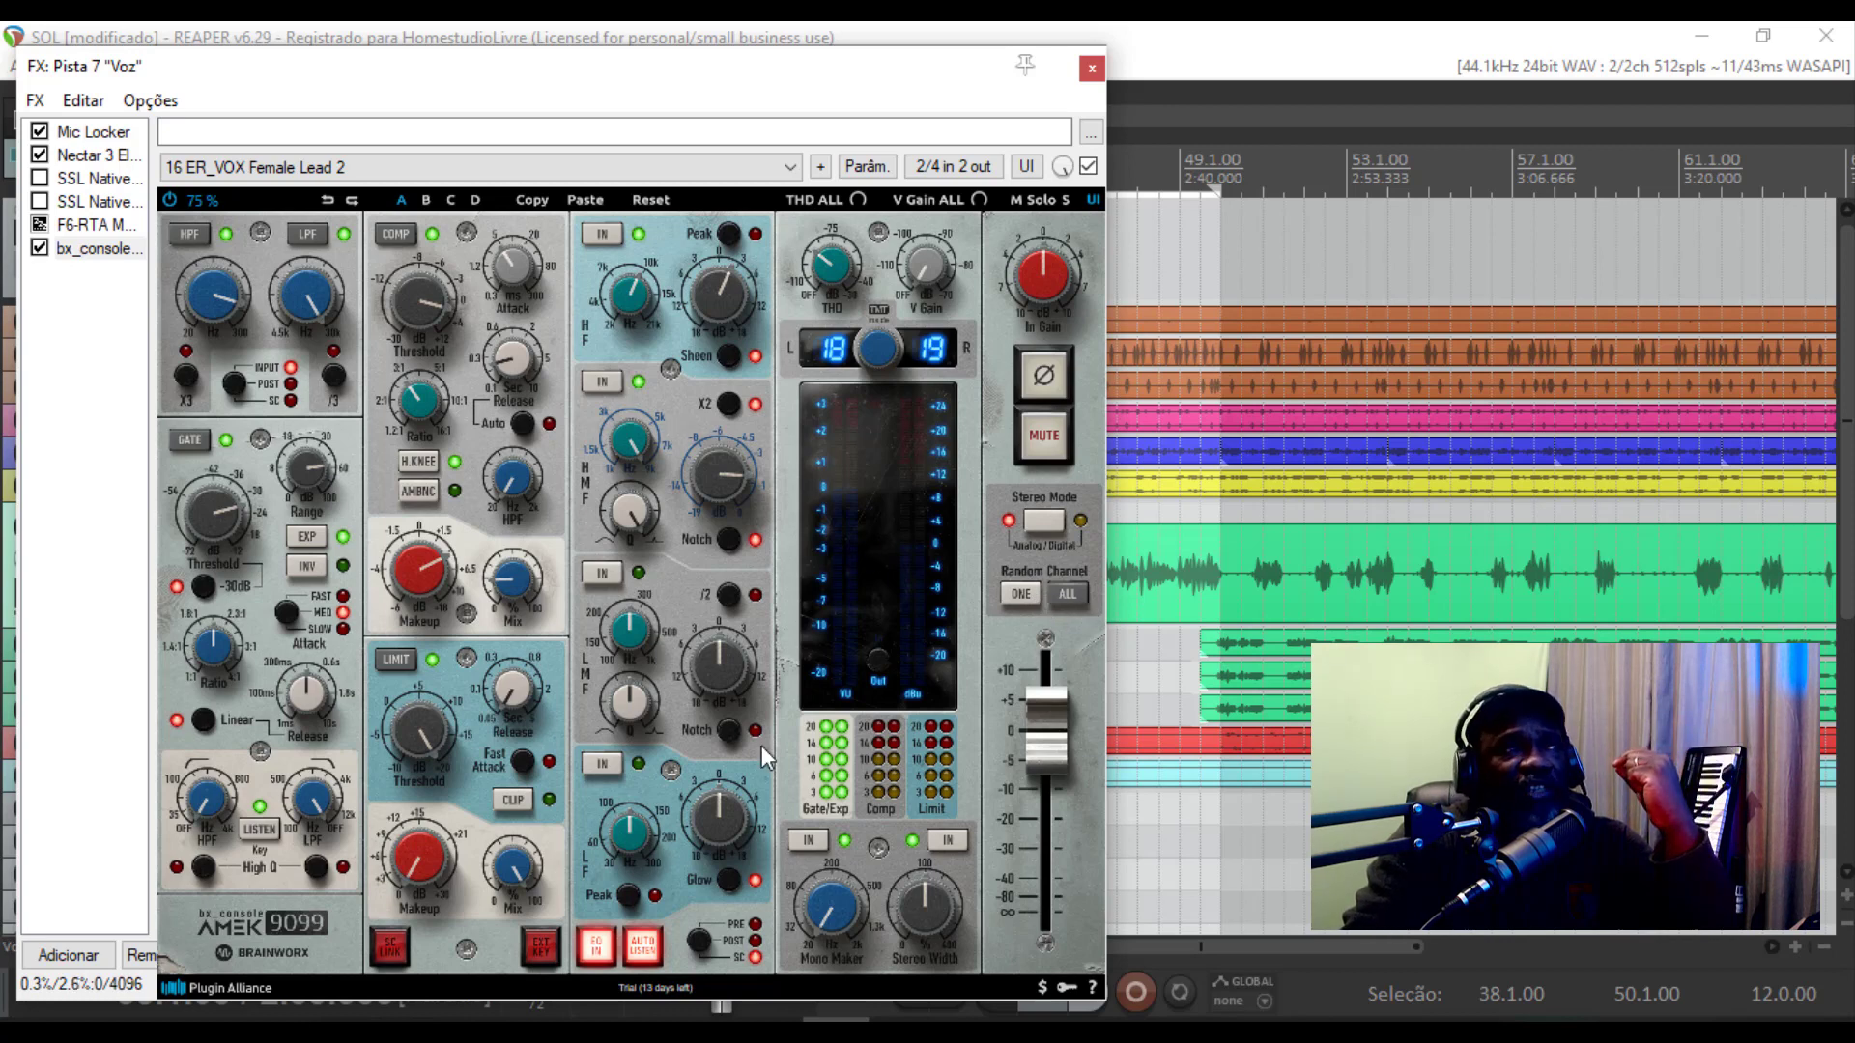
left_click(1069, 603)
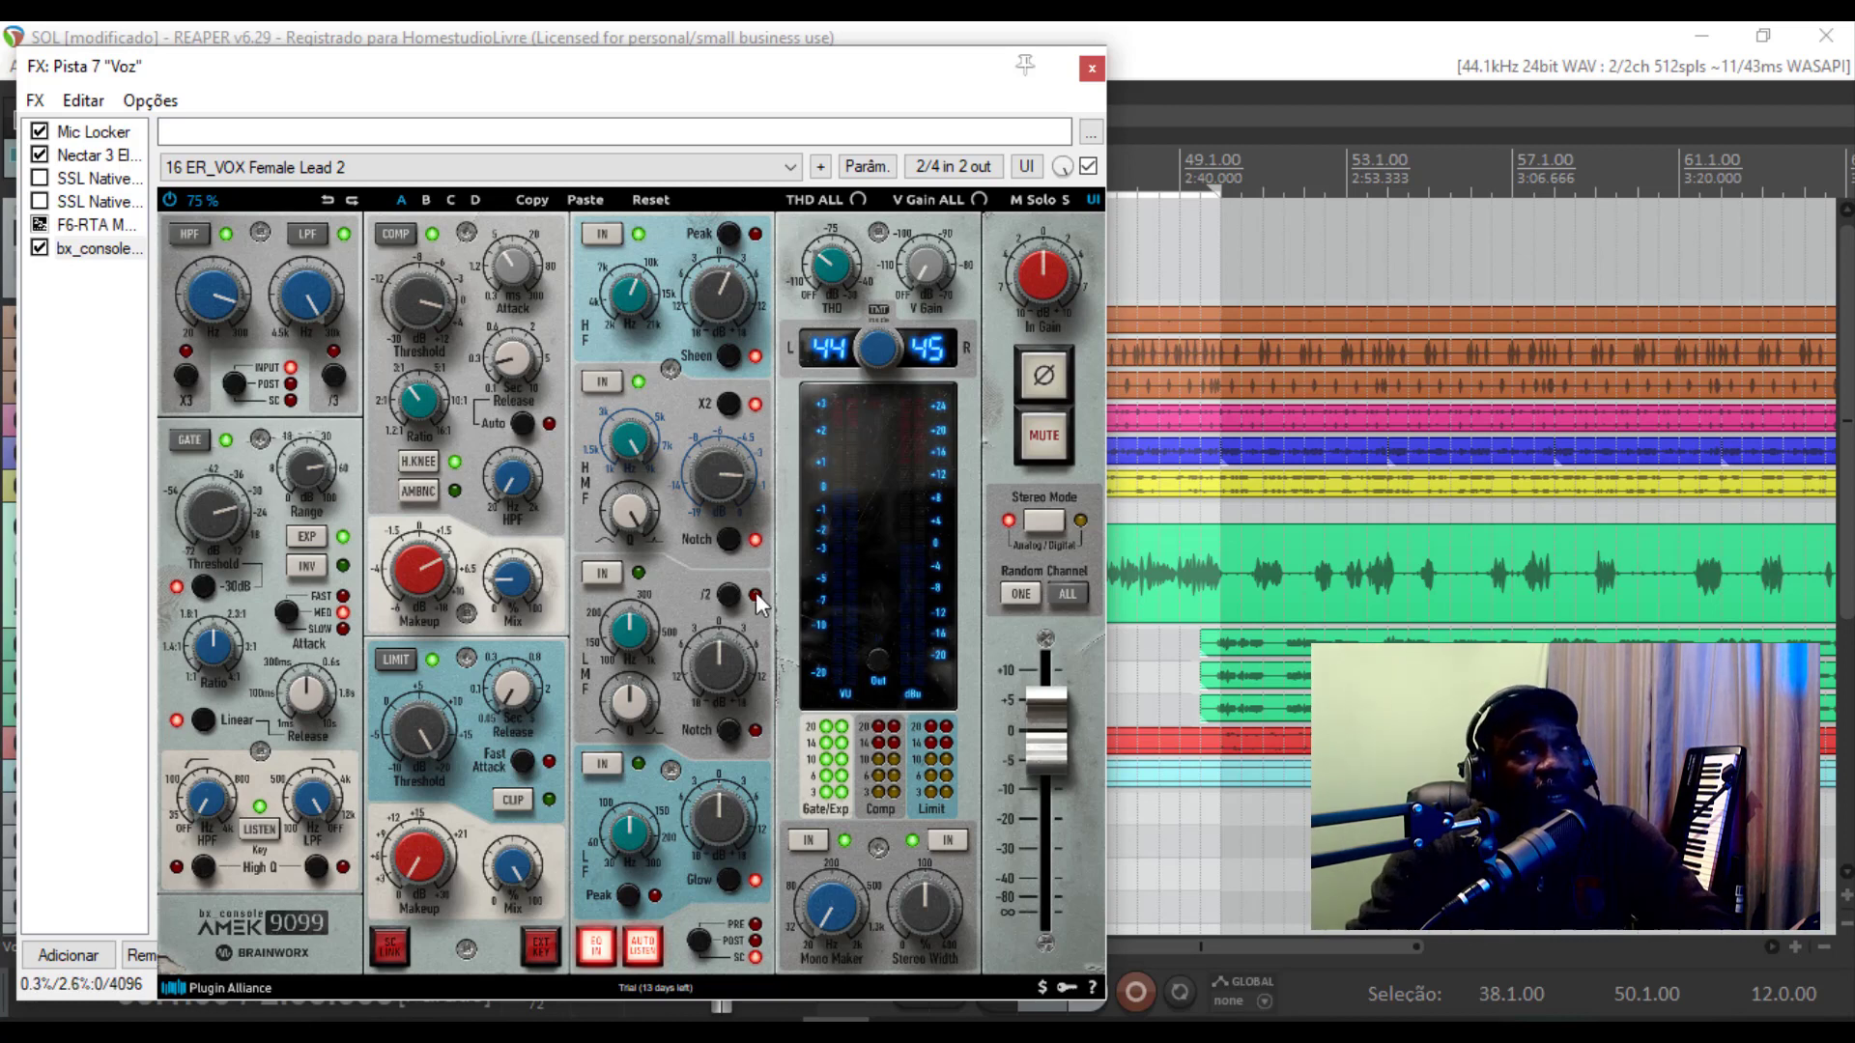
left_click_drag(880, 350, 899, 182)
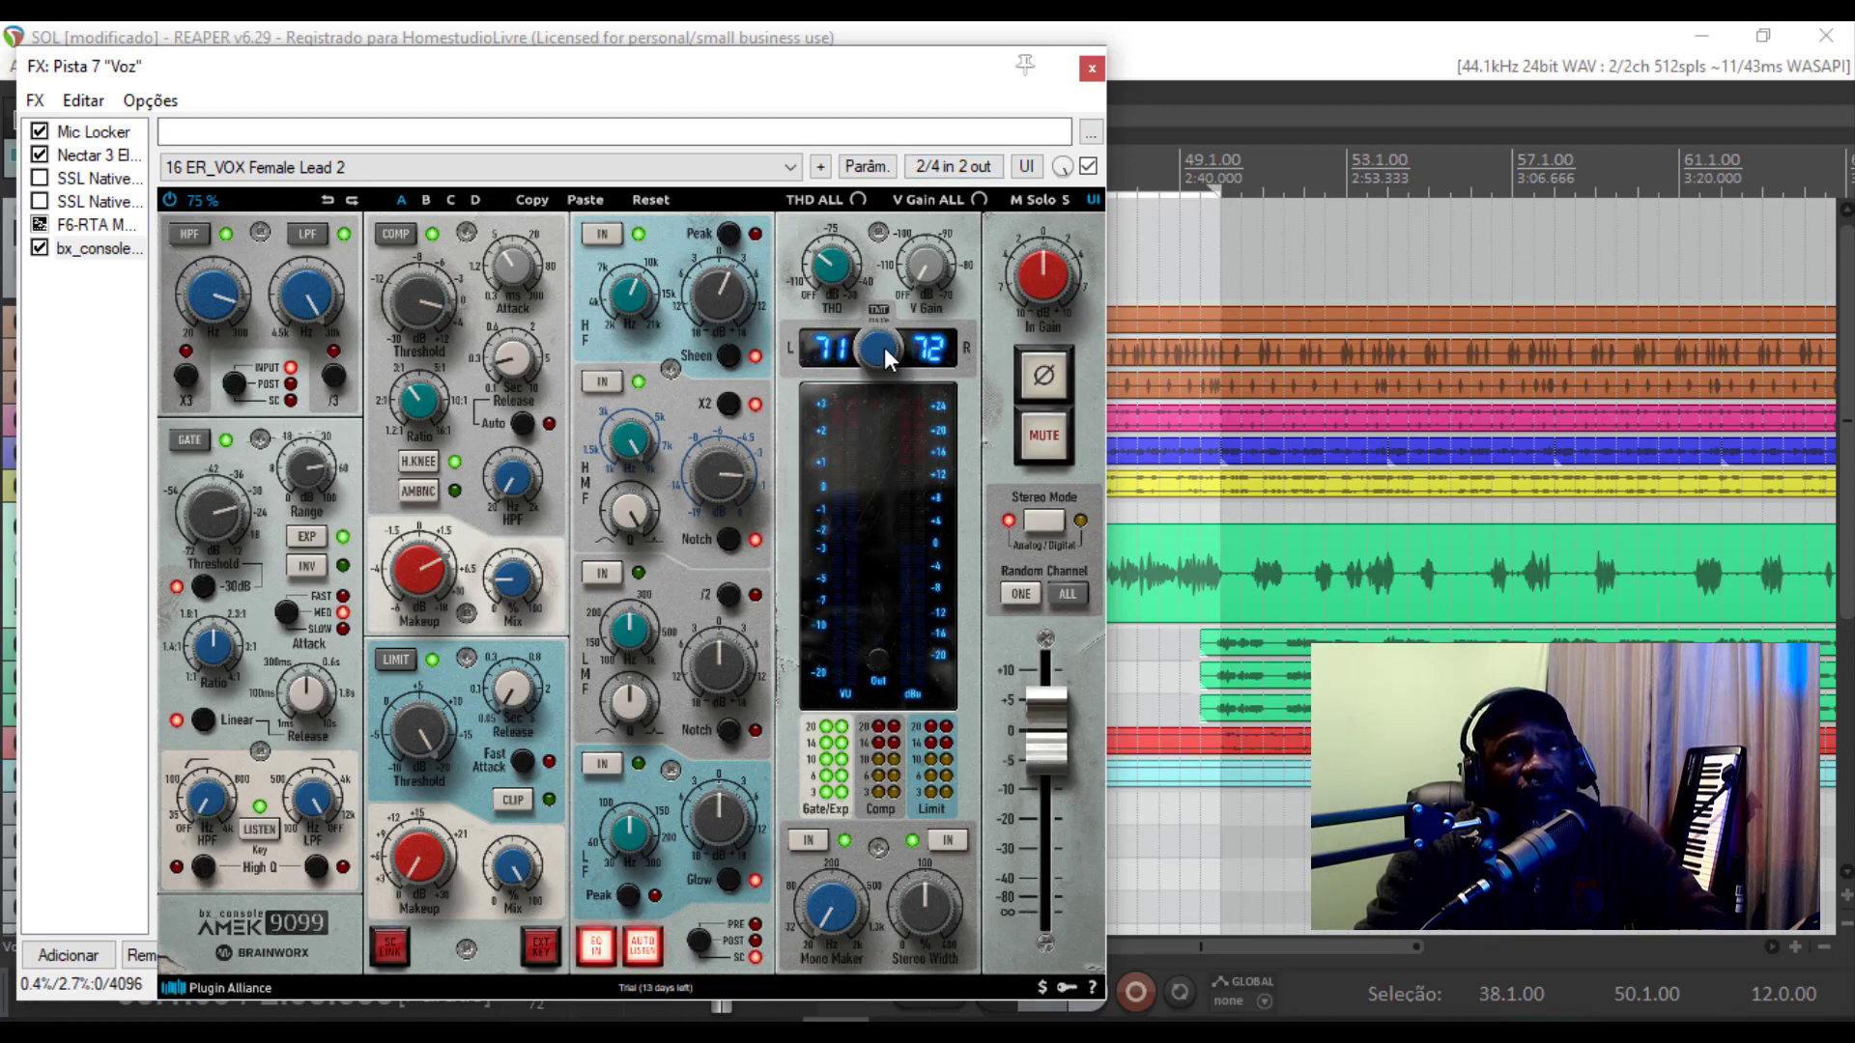
left_click_drag(878, 350, 892, 259)
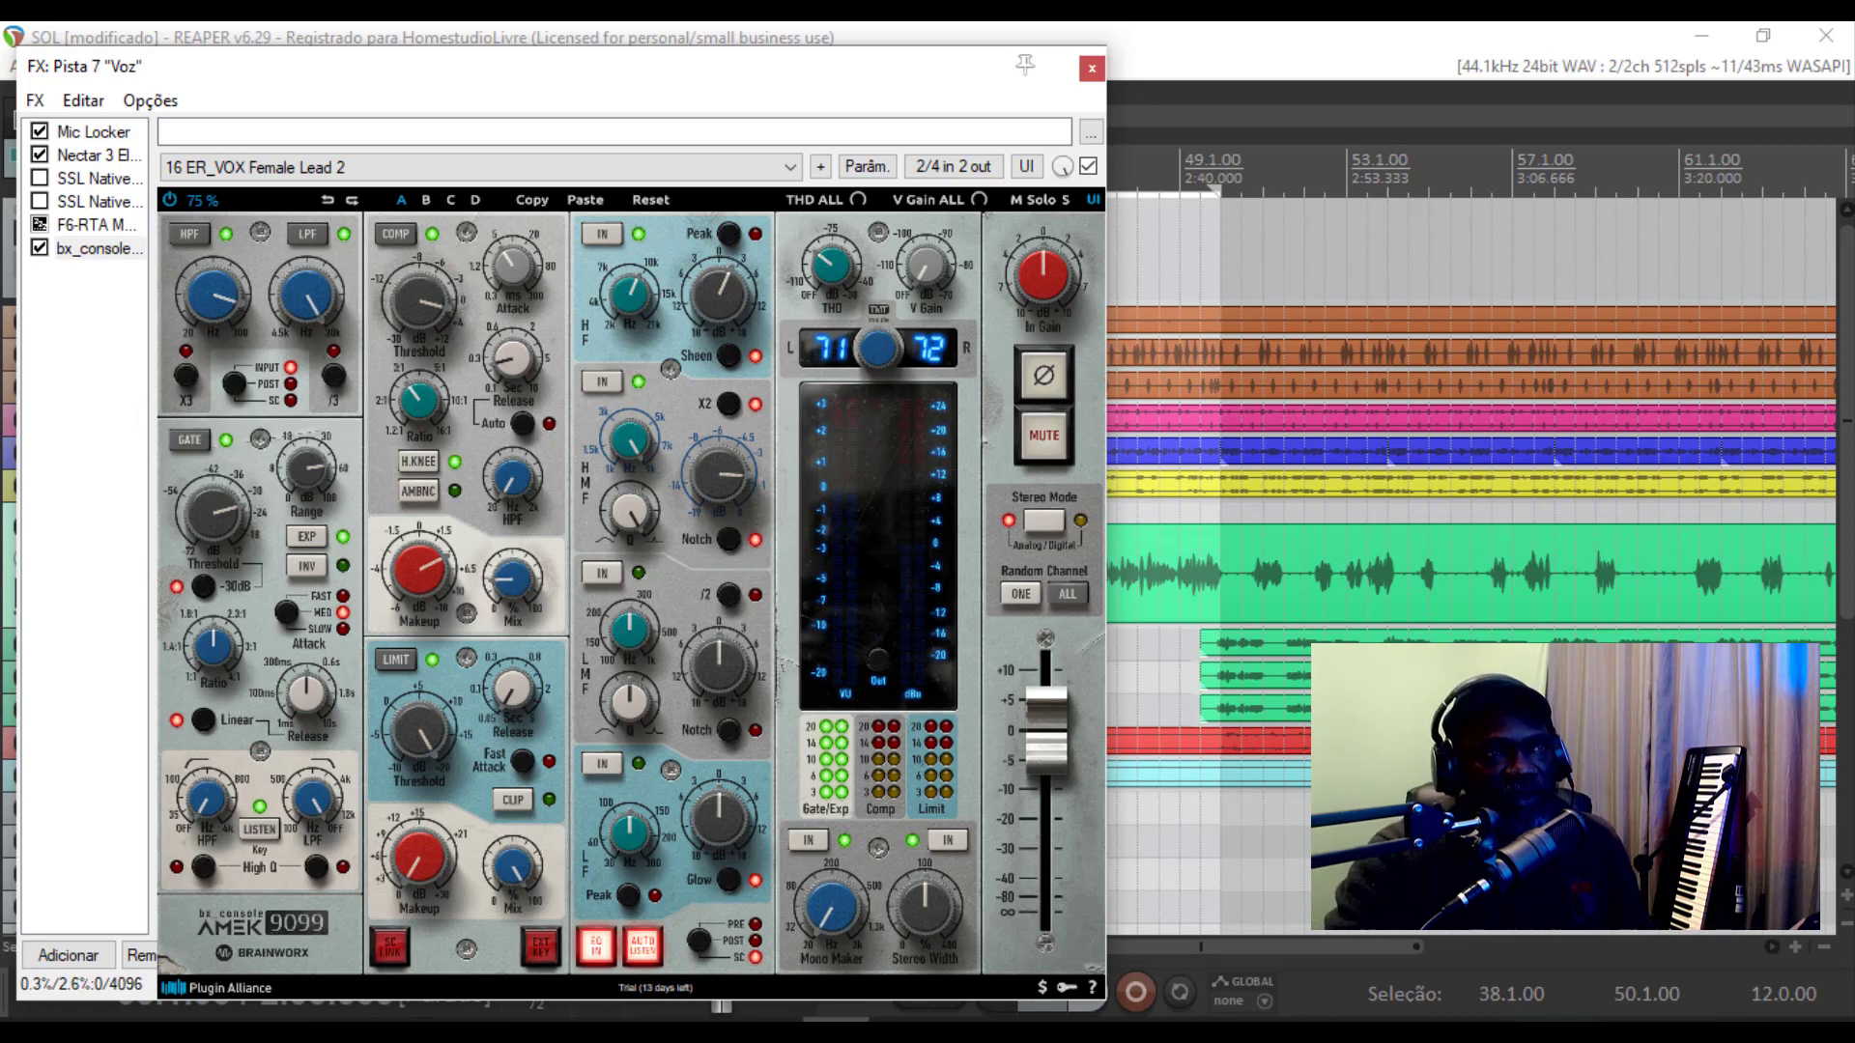
Play the project, reduce the Stereo Width to 0 %, and compare the sound with bx_console bypassed and active
key("space")
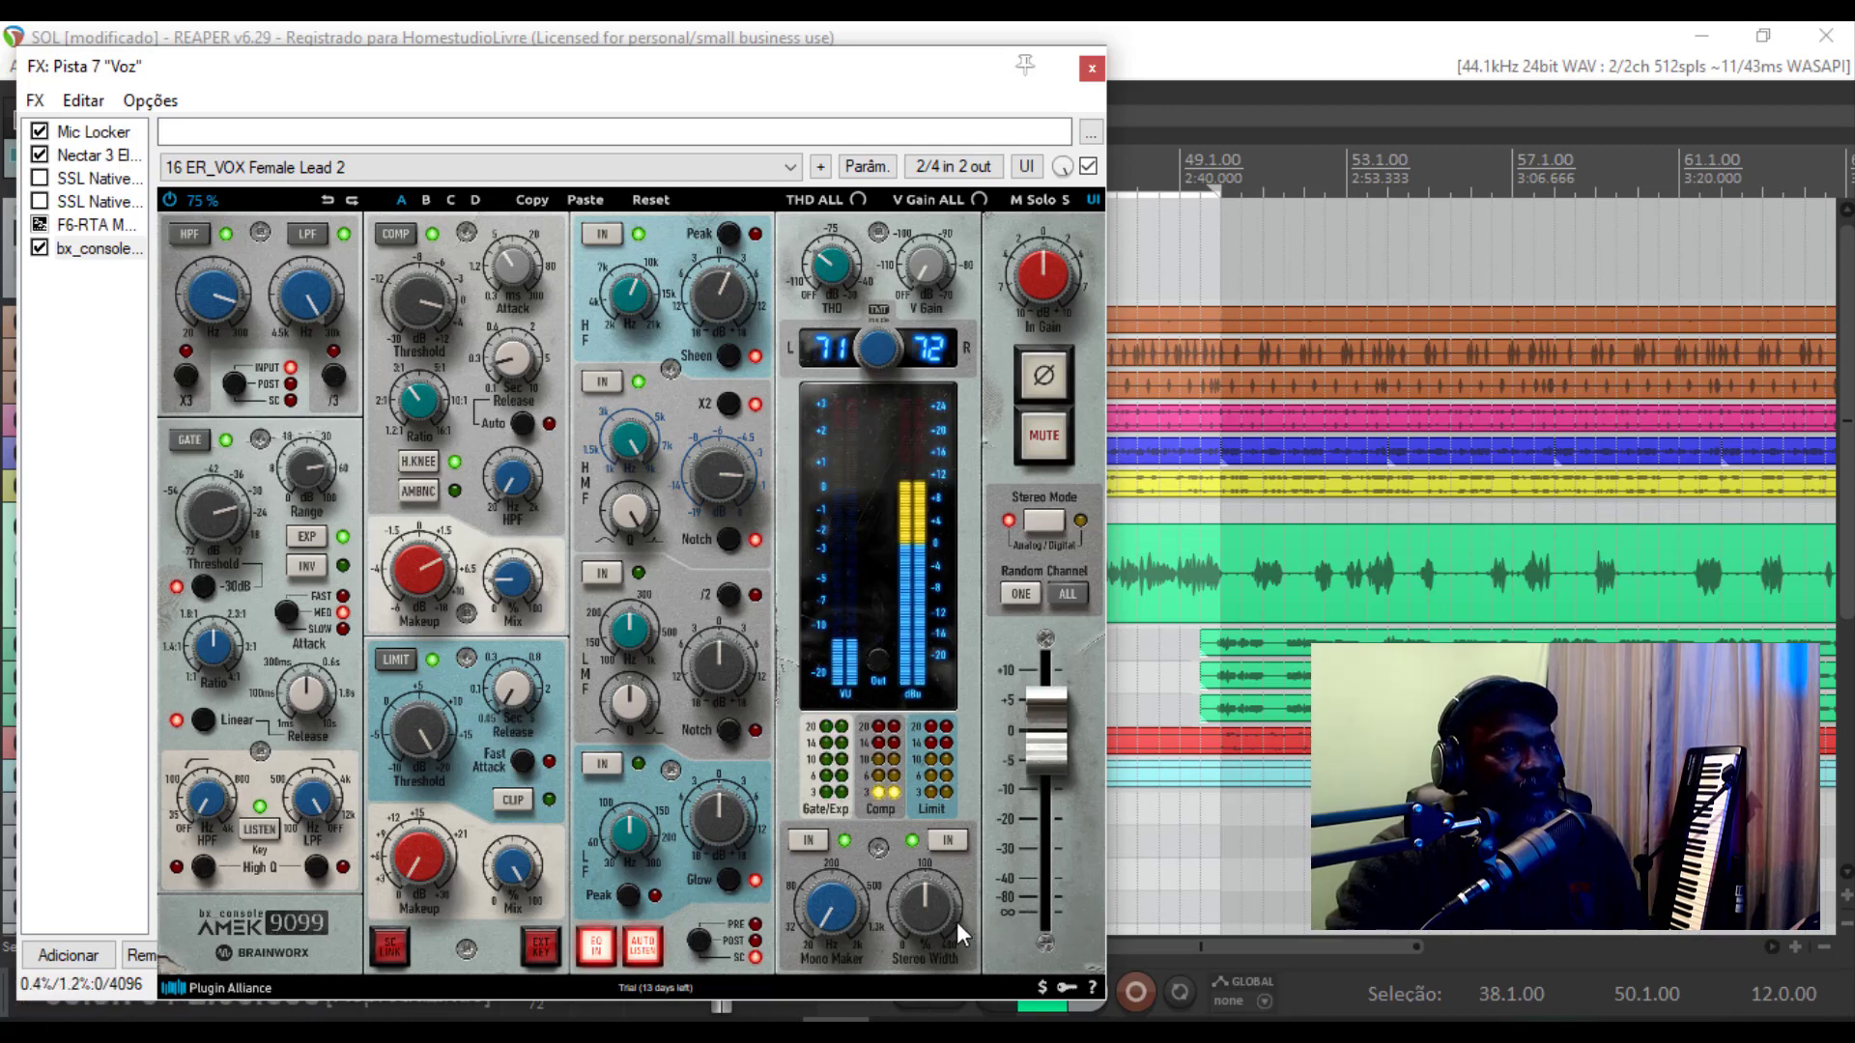
left_click_drag(936, 919, 970, 850)
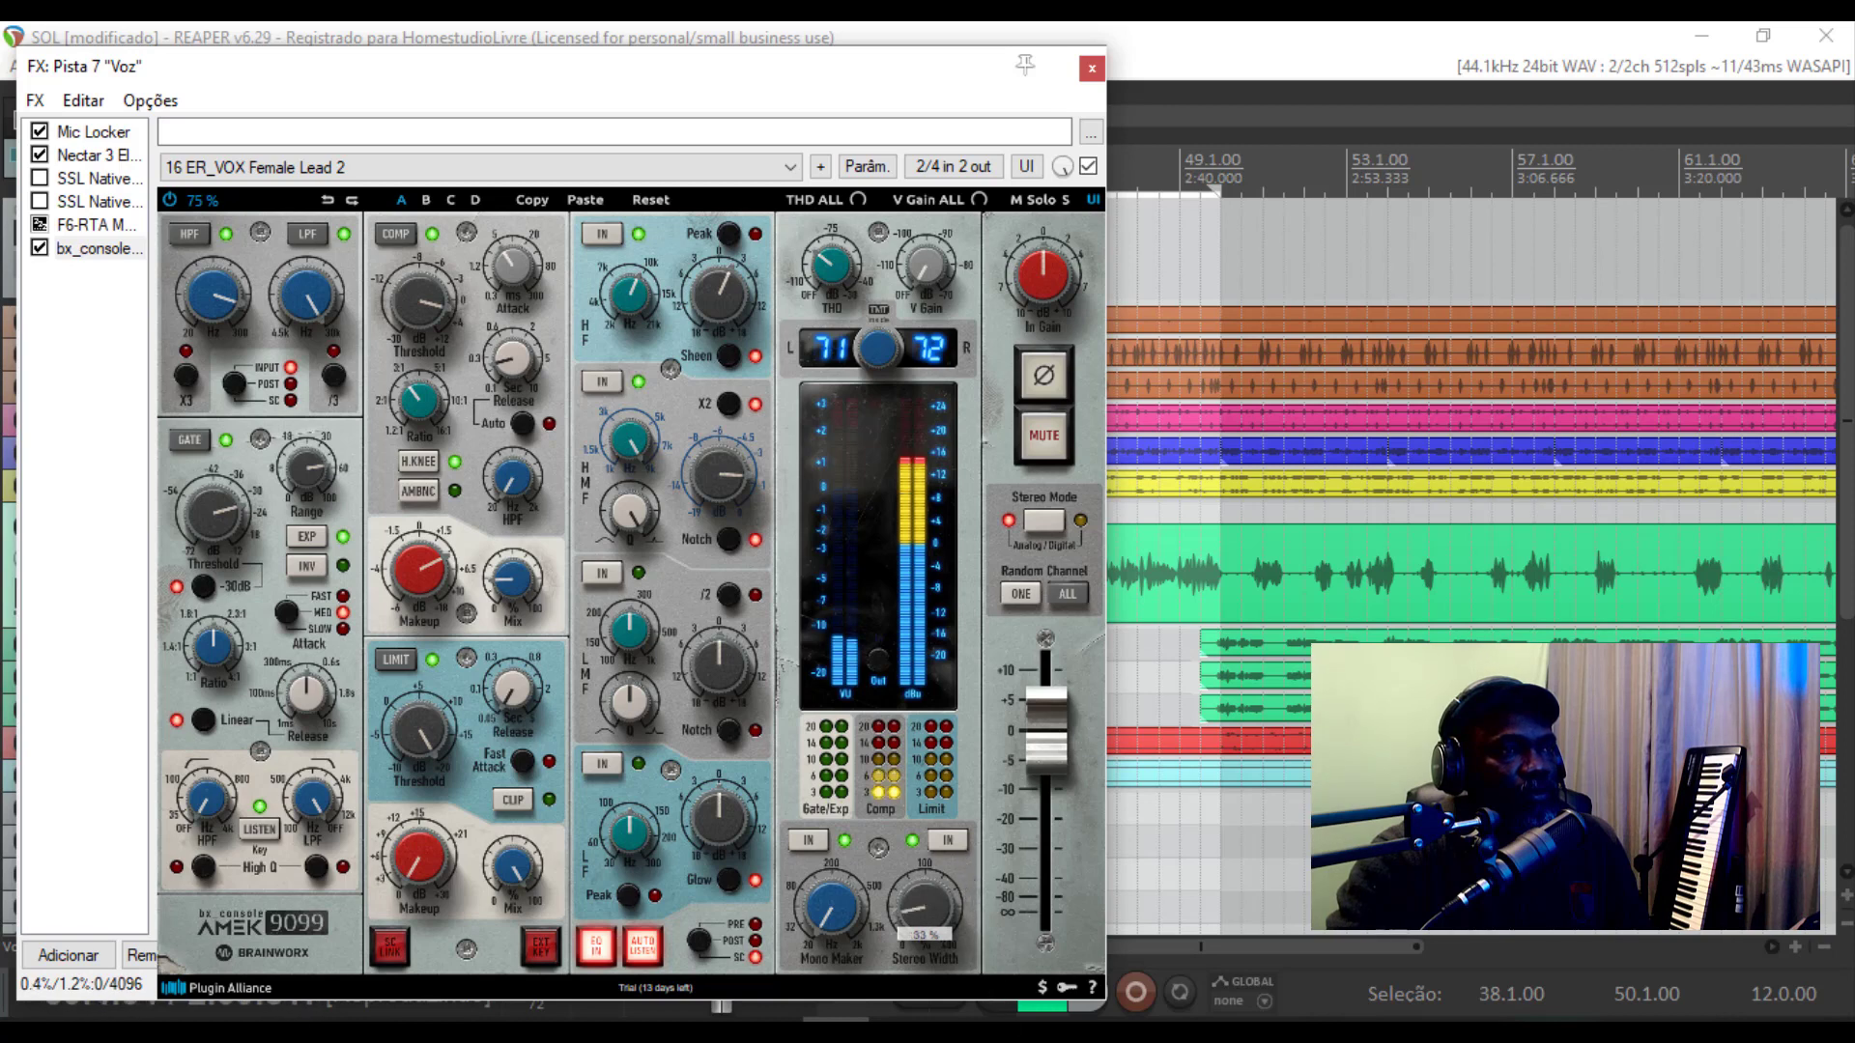
left_click_drag(924, 908, 924, 956)
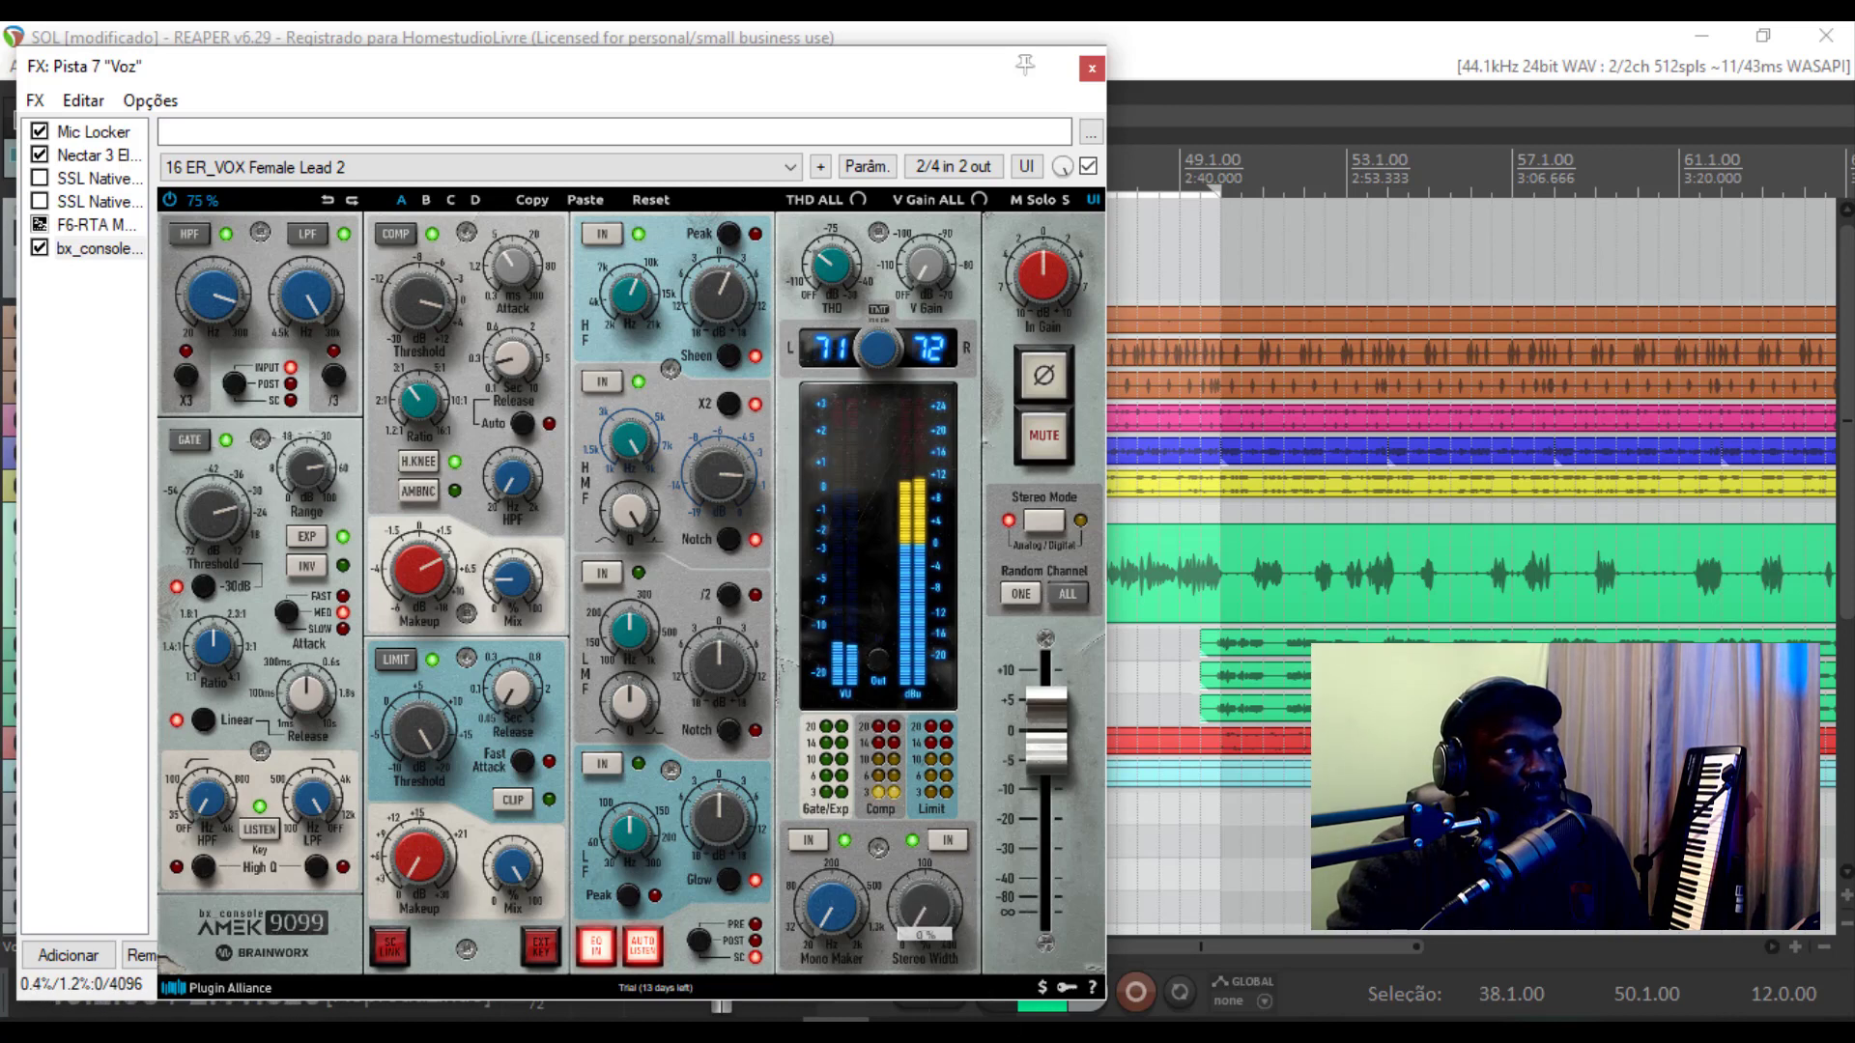
left_click(40, 248)
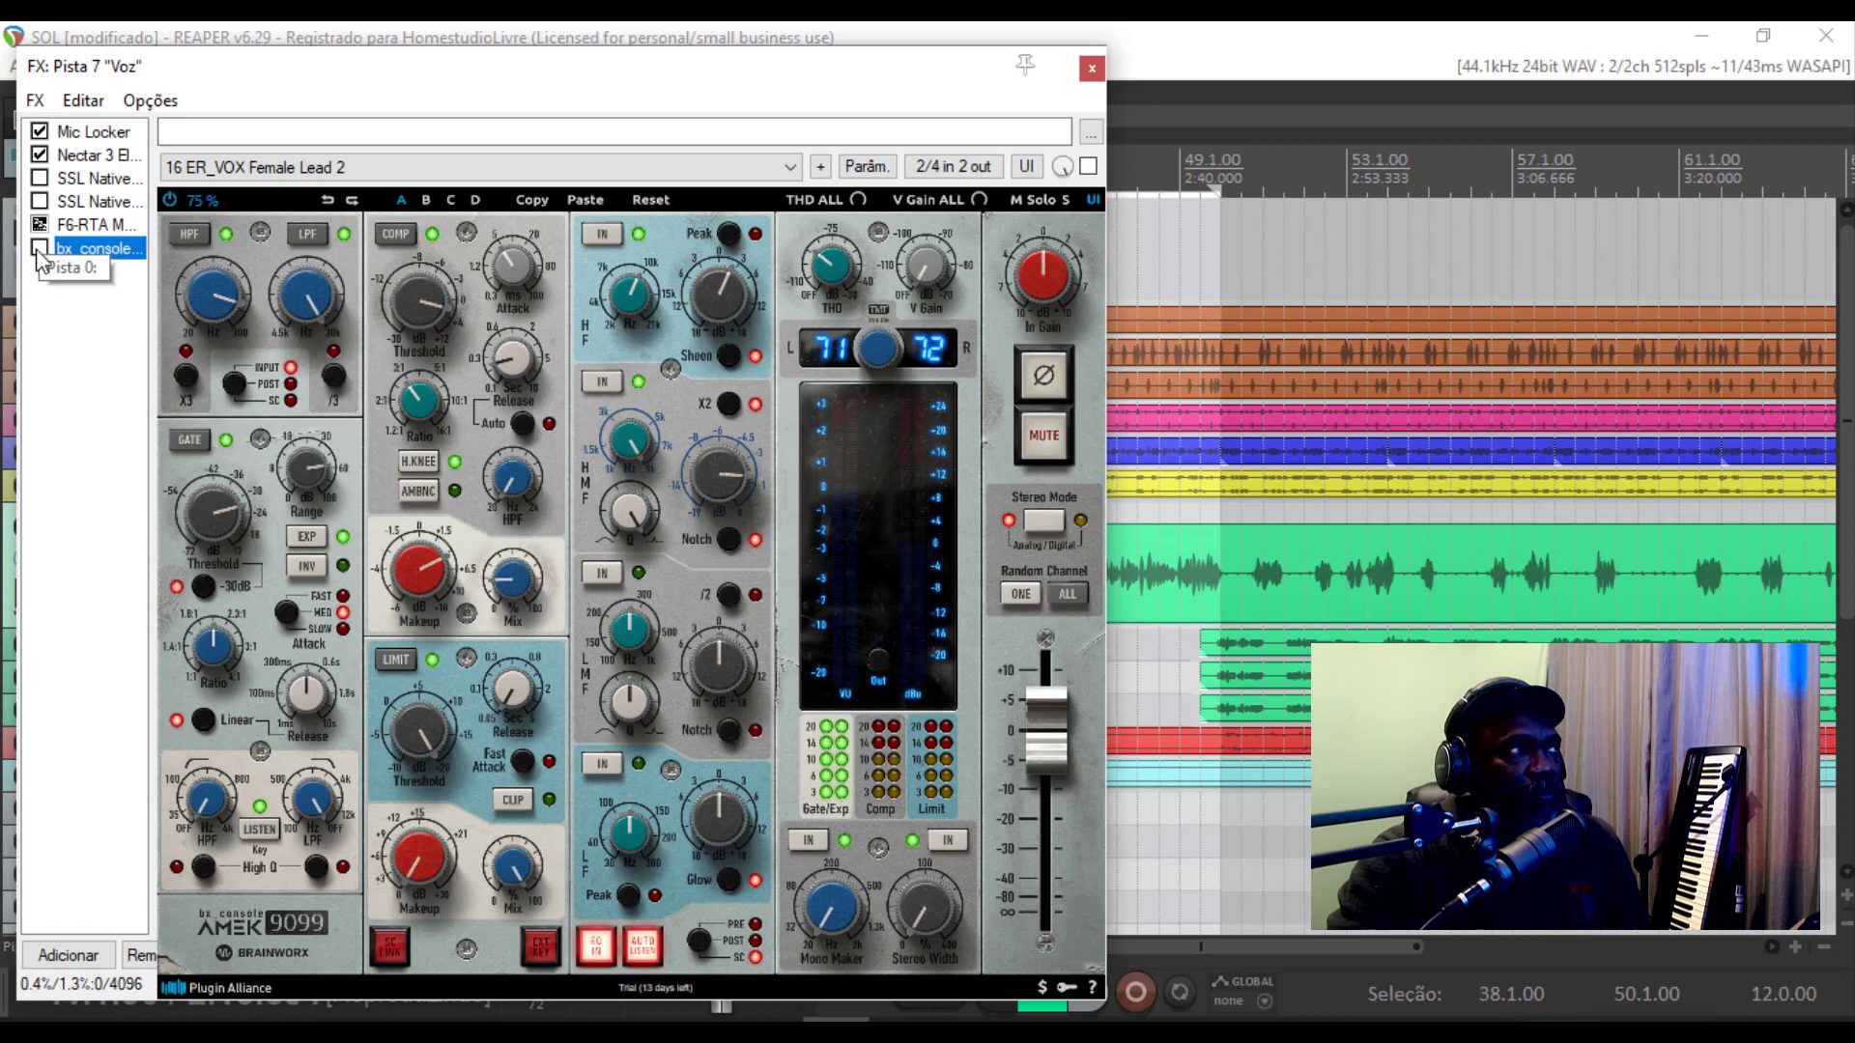
left_click(39, 249)
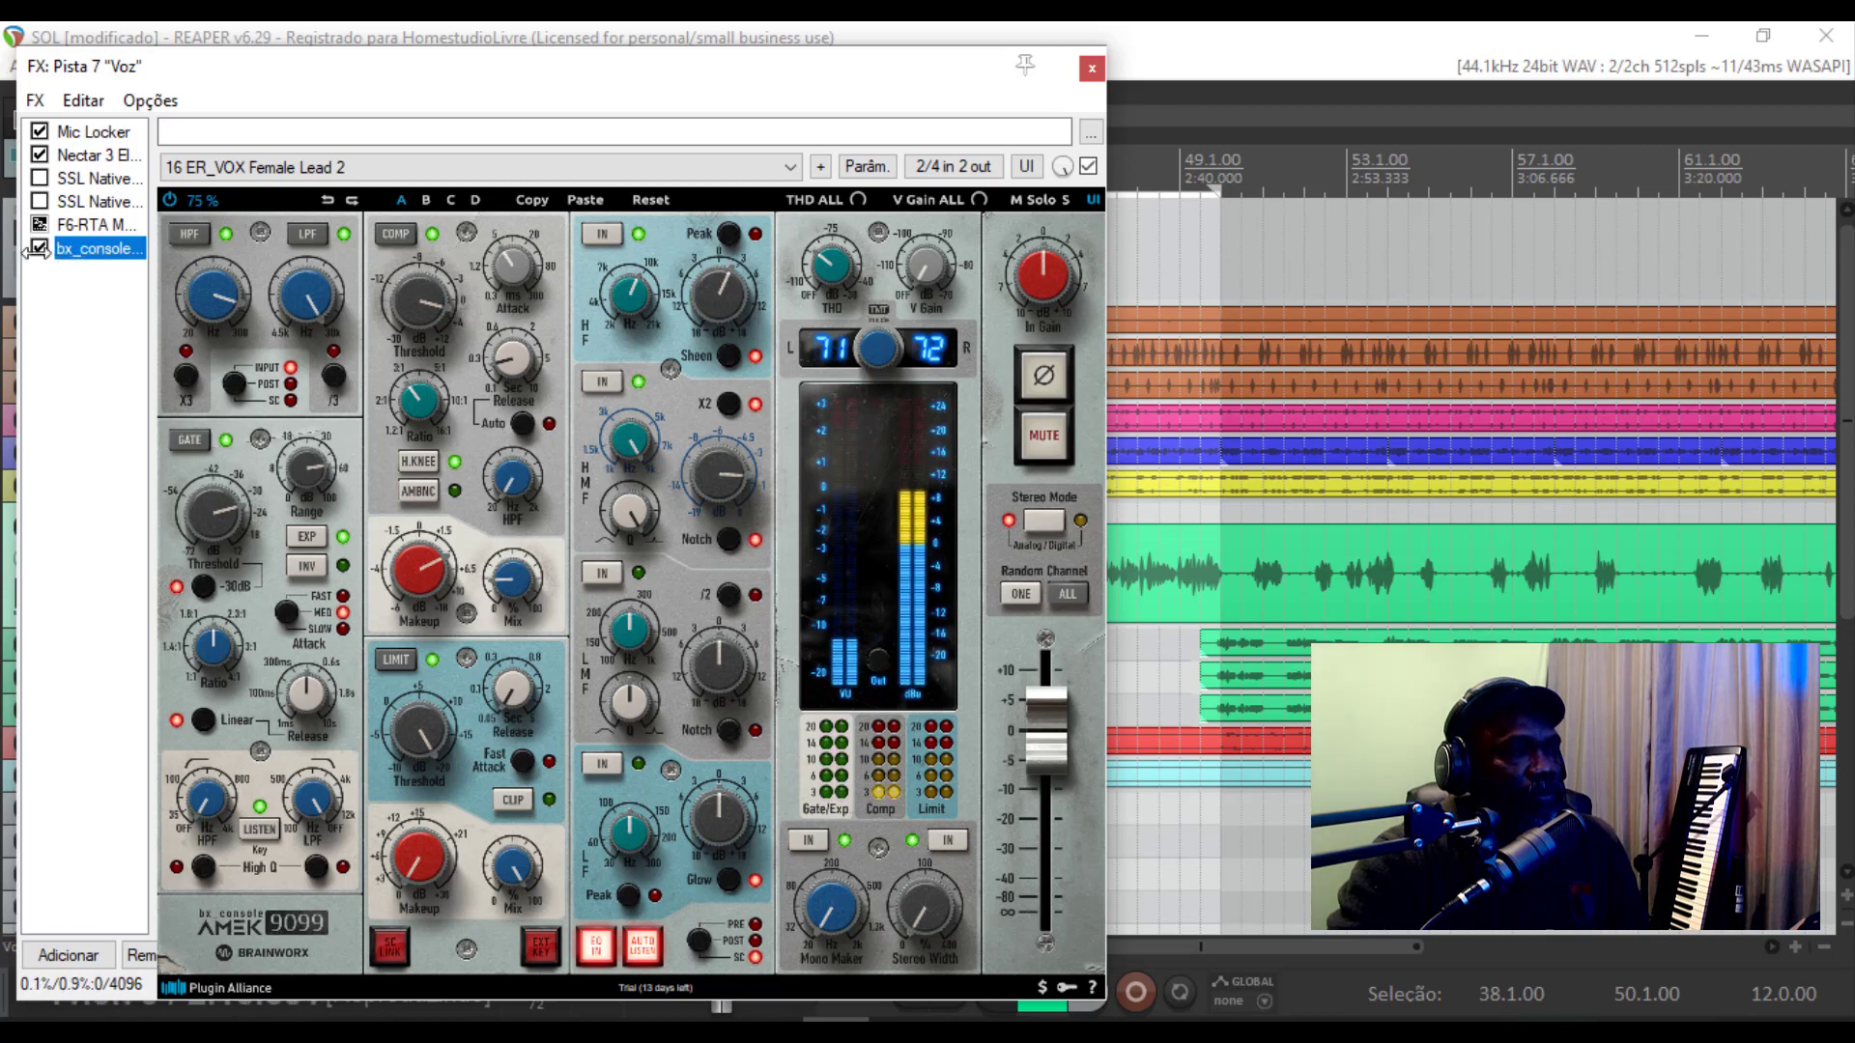
Return the Stereo Width to 100 % and toggle the width section off and back on
left_click(905, 902)
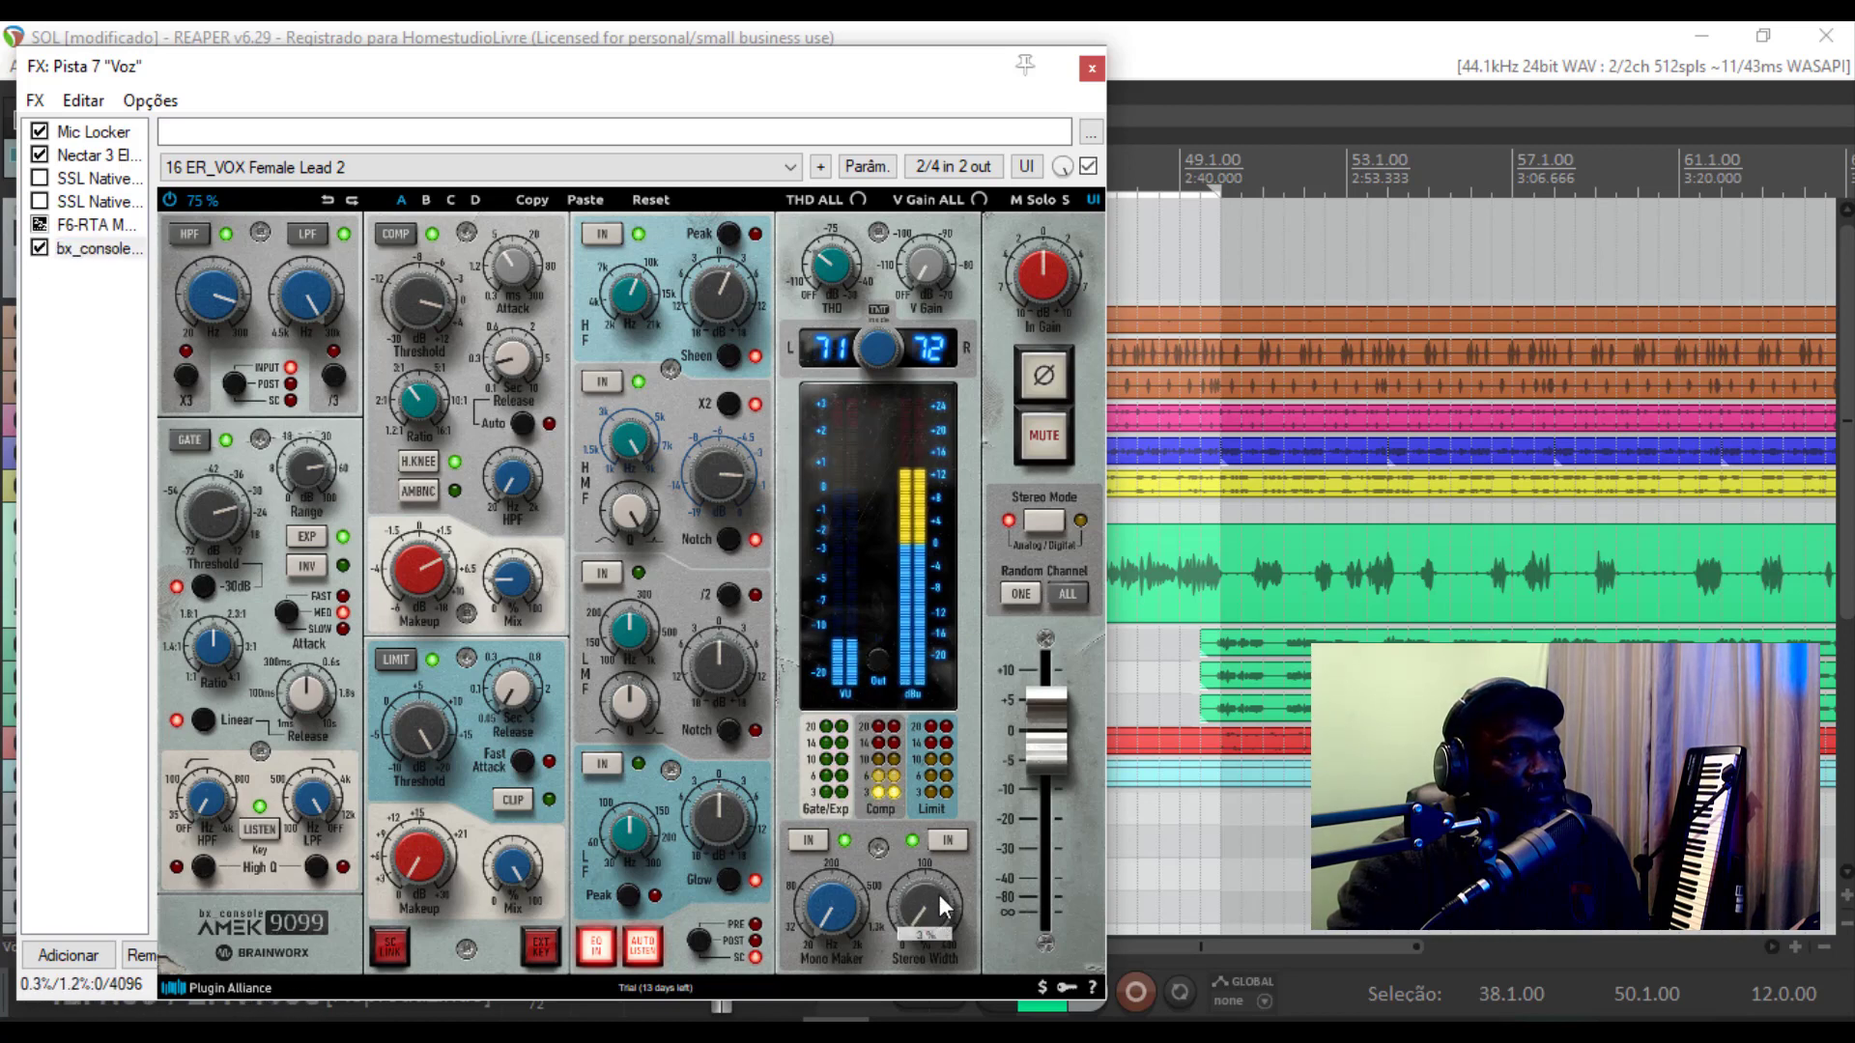
left_click(948, 842)
left_click(948, 839)
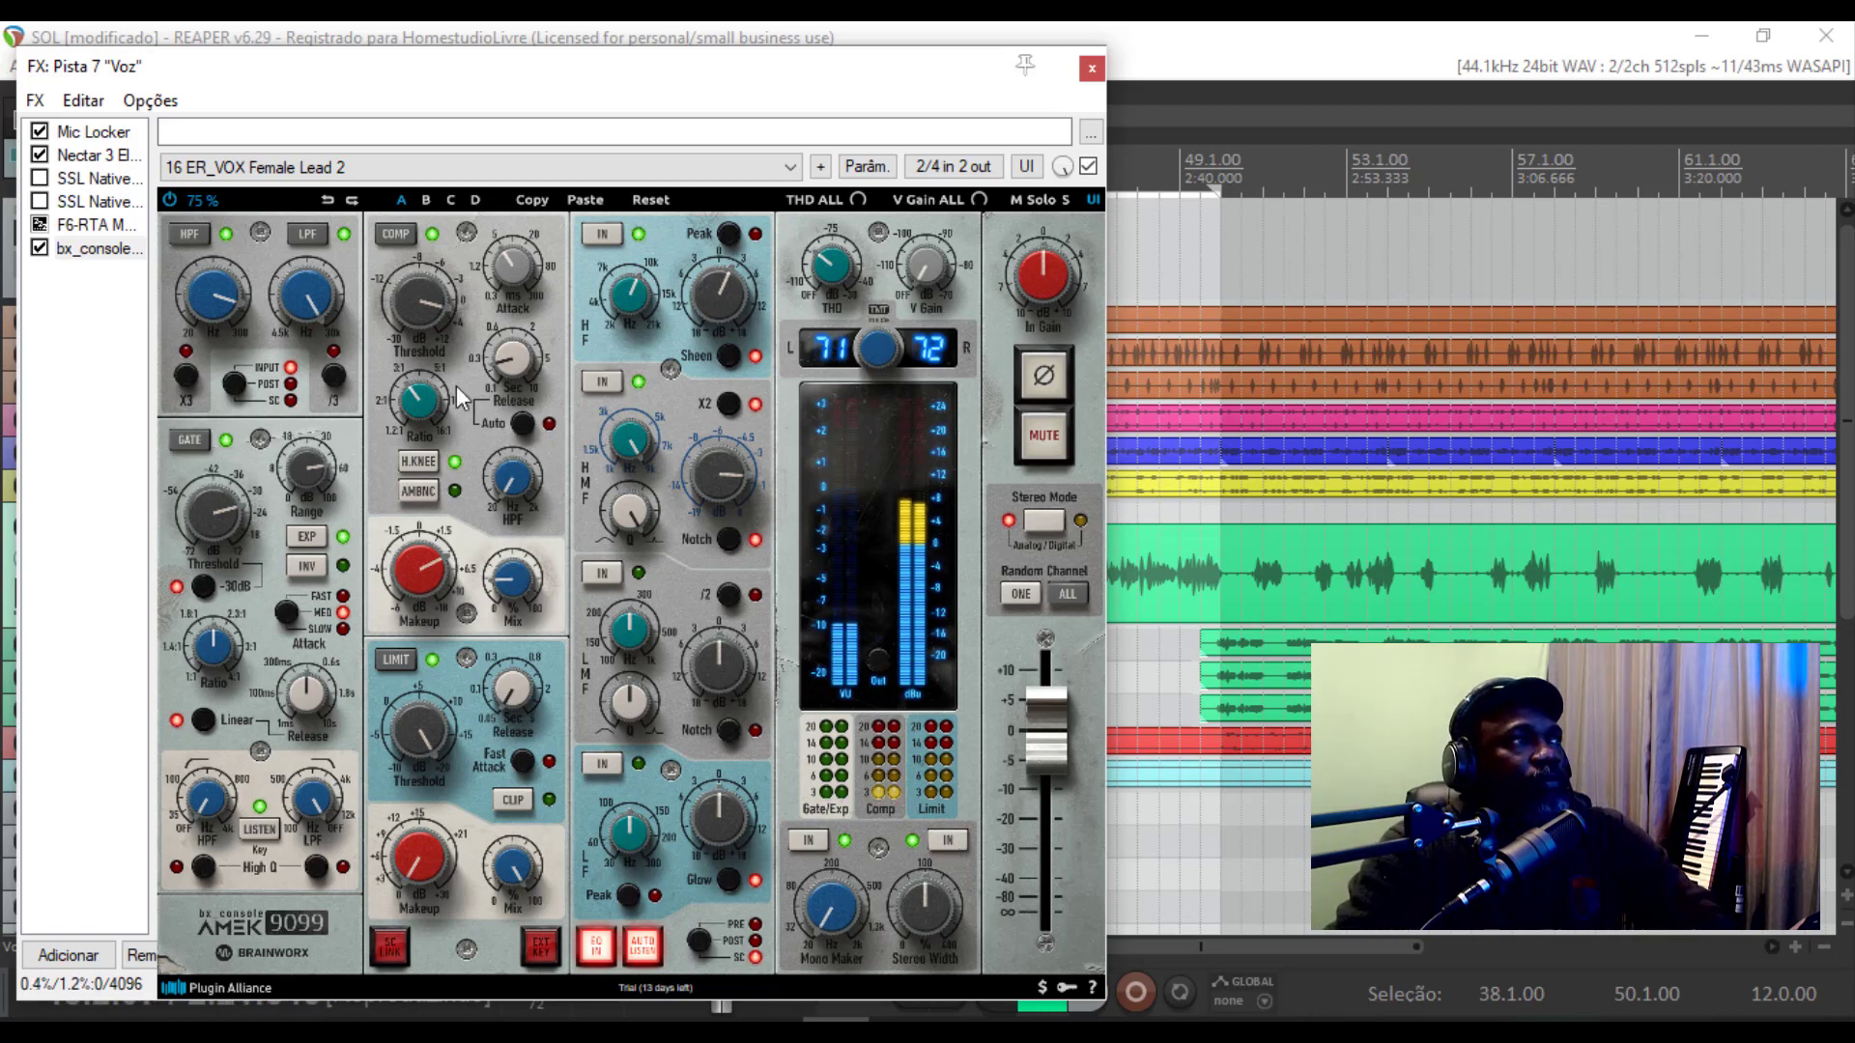
Turn the compressor's Threshold slightly clockwise and raise the compressor's Mix to just under half
mouse_move(417, 300)
left_click_drag(415, 303, 456, 322)
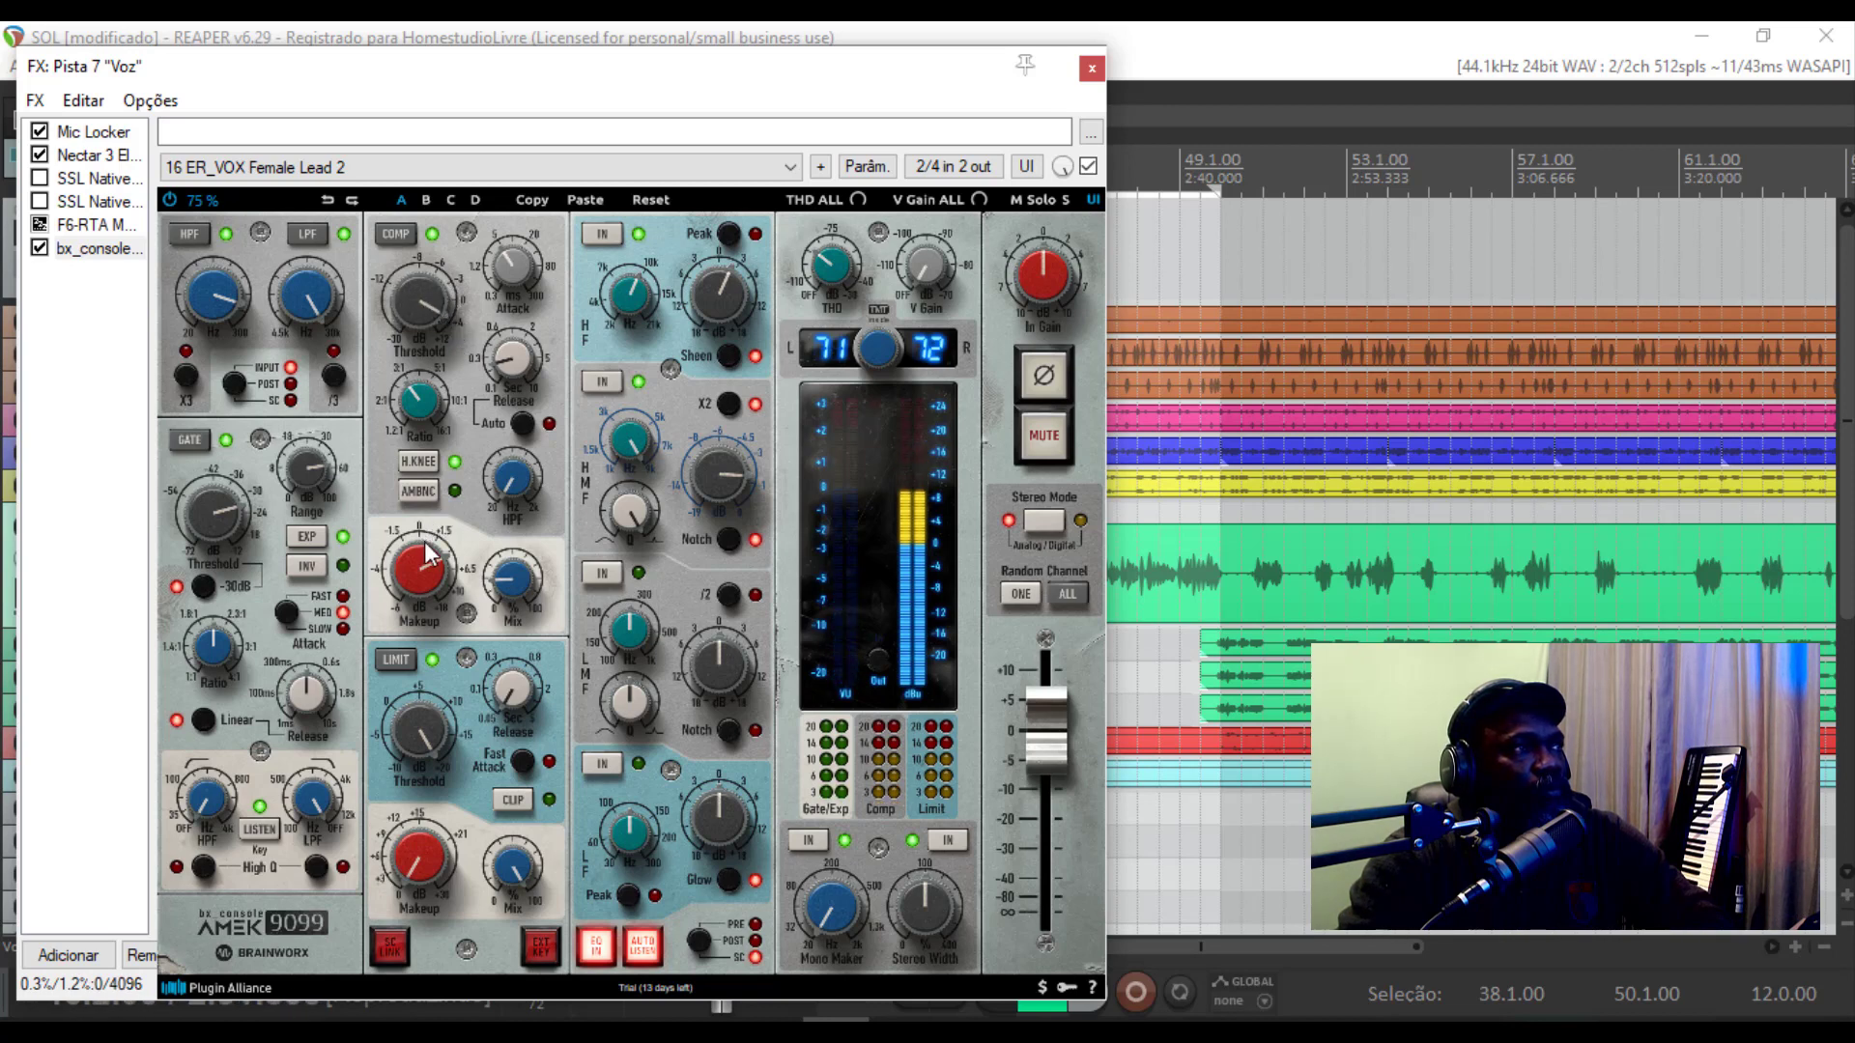
mouse_move(525, 578)
left_mouse_down()
mouse_move(548, 513)
mouse_move(541, 576)
left_mouse_up()
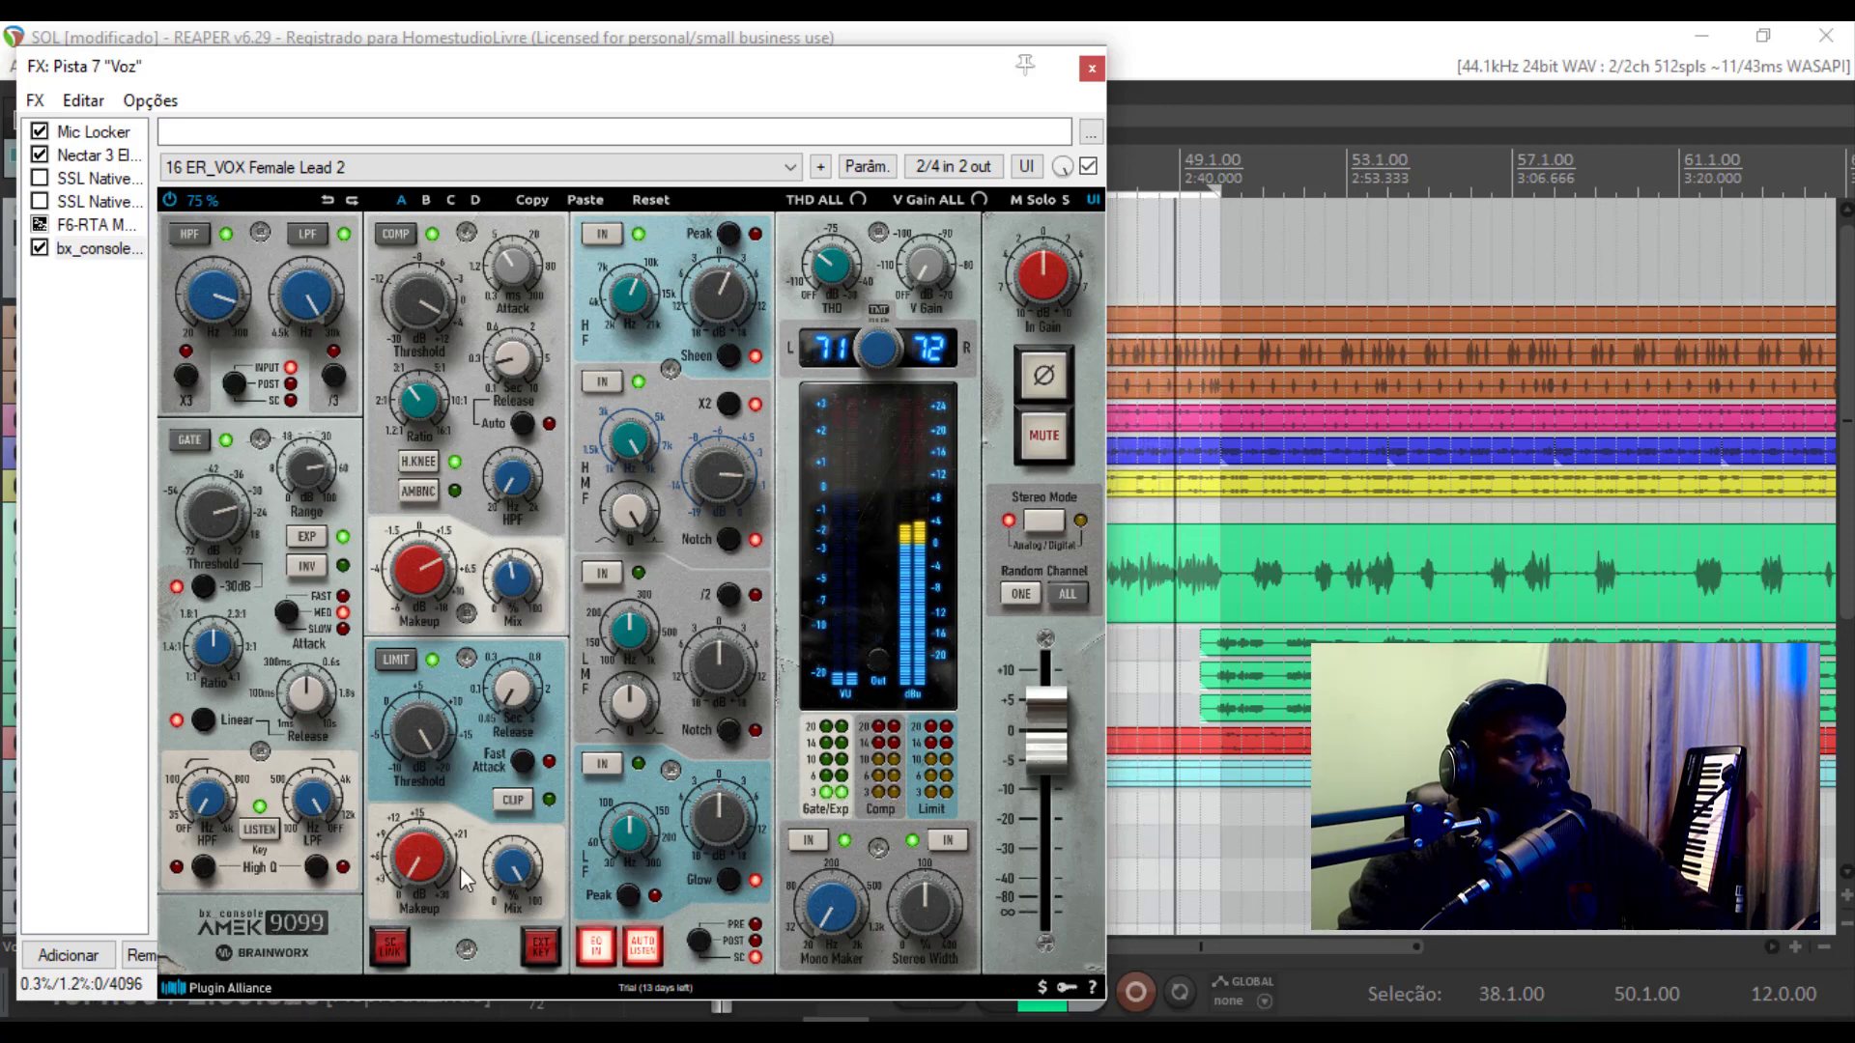
Raise the limiter's Makeup to just past +15 dB and increase the V Gain slightly
left_click_drag(416, 865, 454, 778)
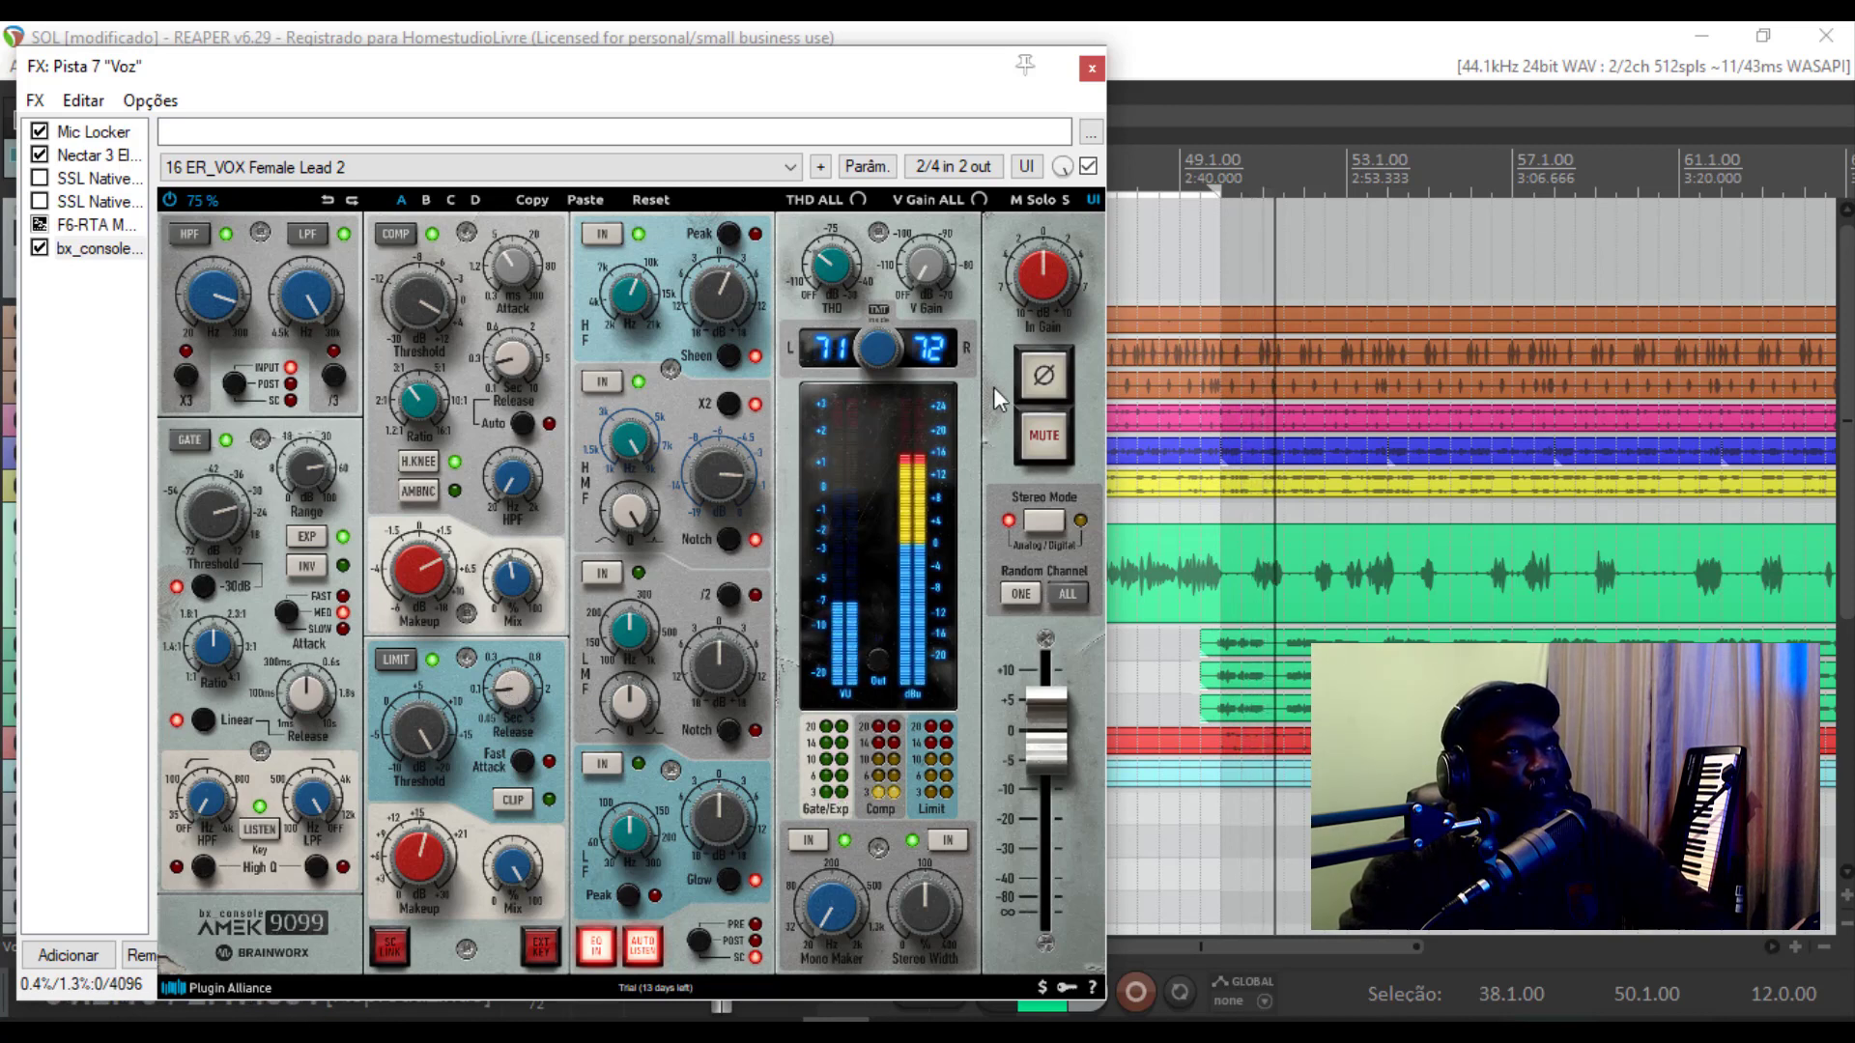
mouse_move(936, 269)
left_mouse_down()
mouse_move(933, 175)
mouse_move(923, 237)
left_mouse_up()
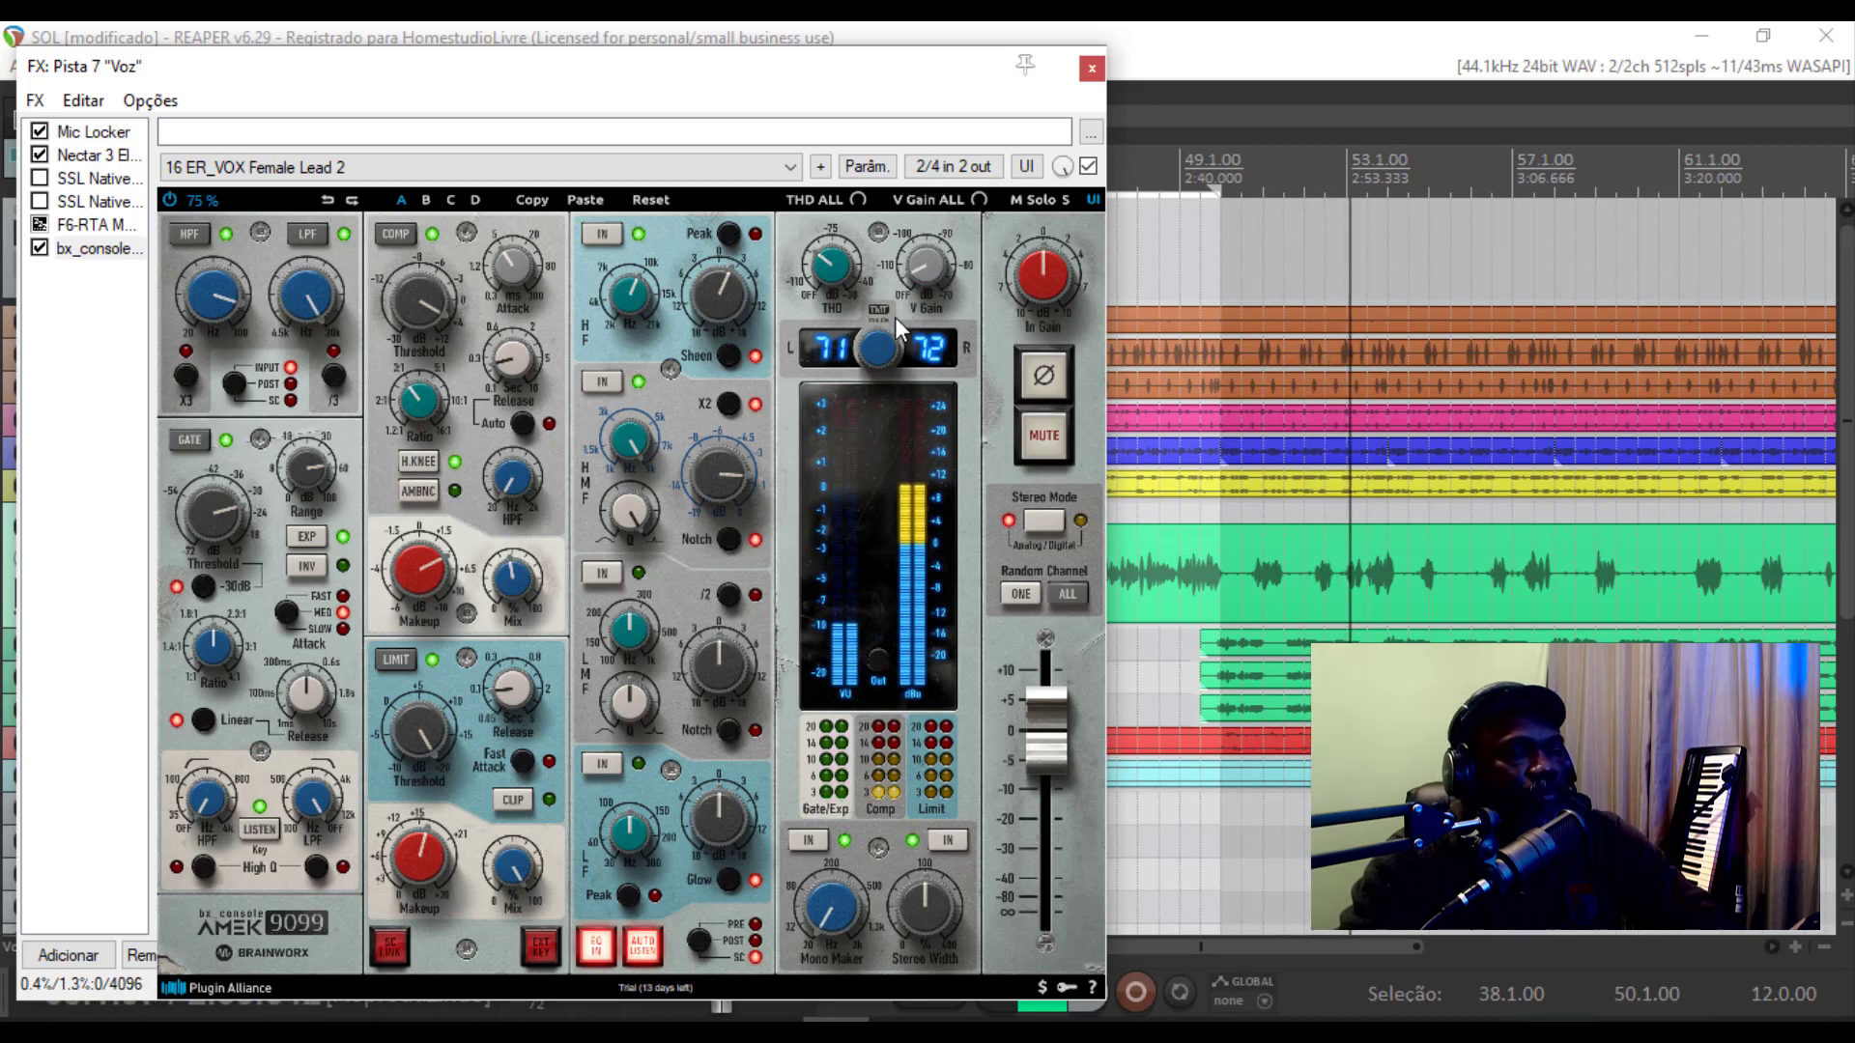